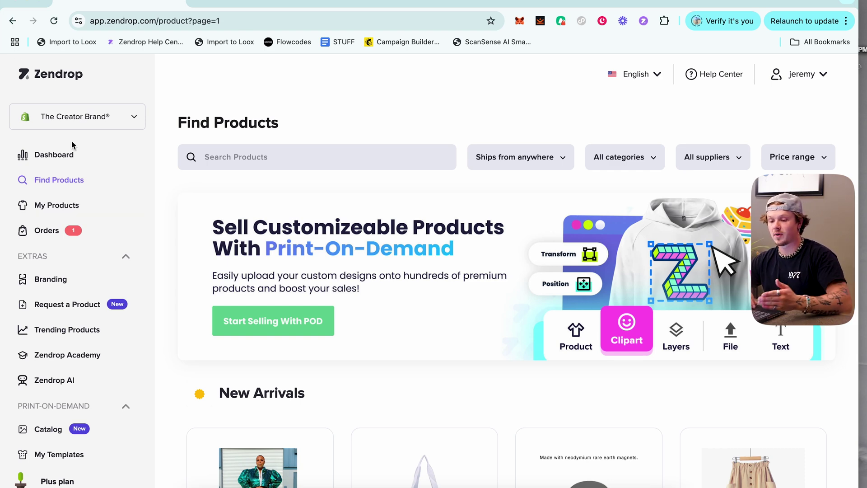
# Open the dashboard to examine the store's fulfilled orders, sales and costs overview.
pyautogui.scroll(-1, 71, 141)
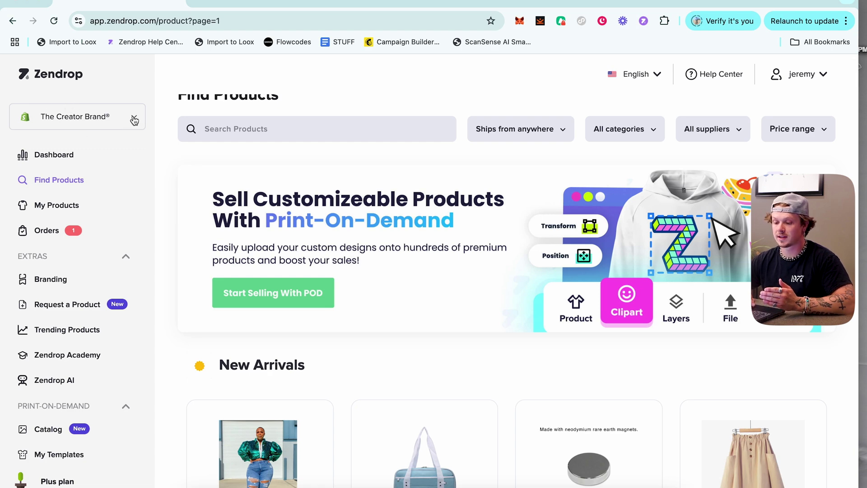
pyautogui.click(147, 164)
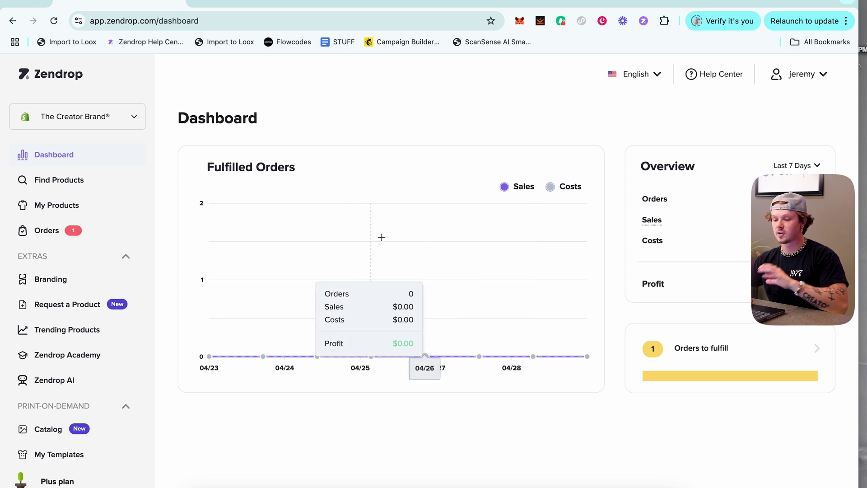
# Return to Find Products and browse the New Arrivals listings and their product costs.
pyautogui.click(27, 183)
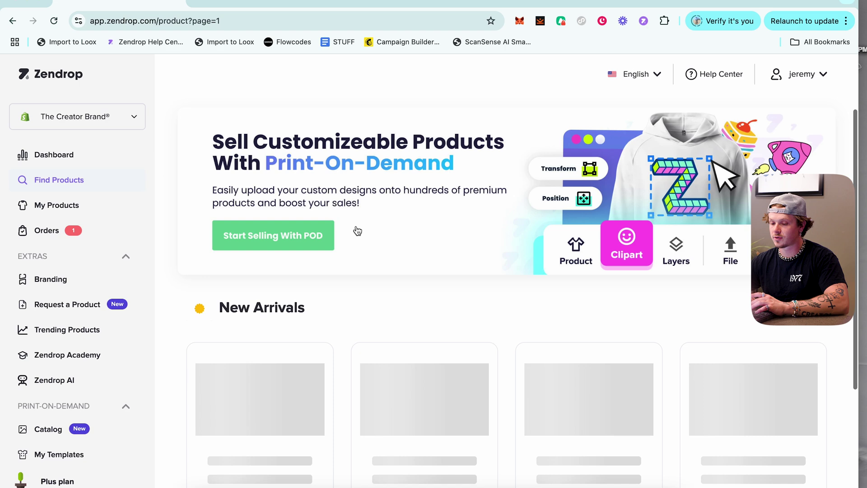
pyautogui.scroll(-10, 357, 230)
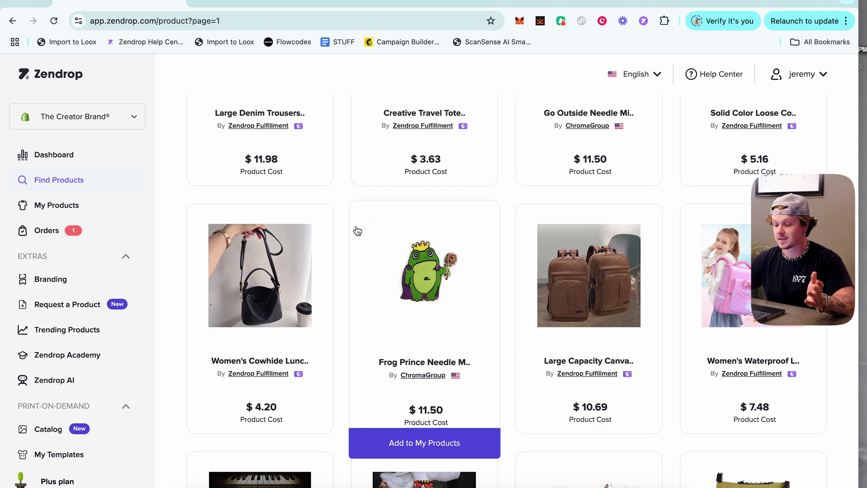
pyautogui.scroll(-1, 357, 230)
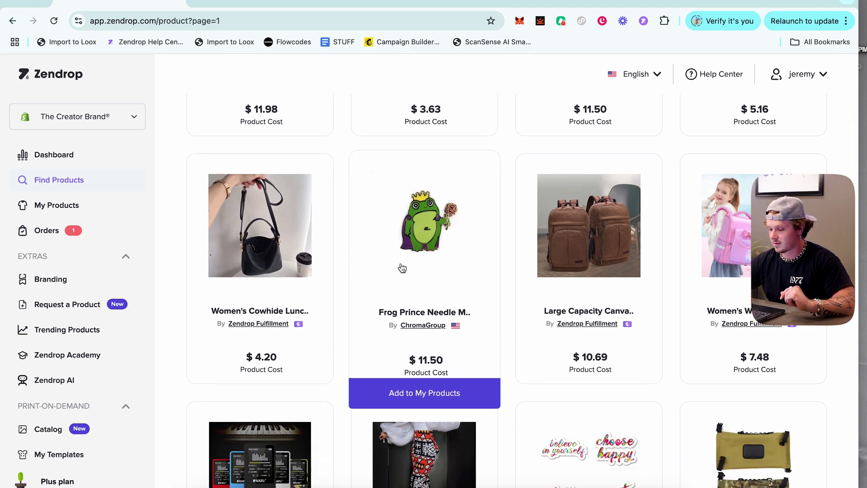
pyautogui.scroll(-3, 538, 266)
pyautogui.scroll(-4, 537, 266)
pyautogui.scroll(15, 536, 266)
# Search the product catalog for "retro video game".
pyautogui.click(349, 152)
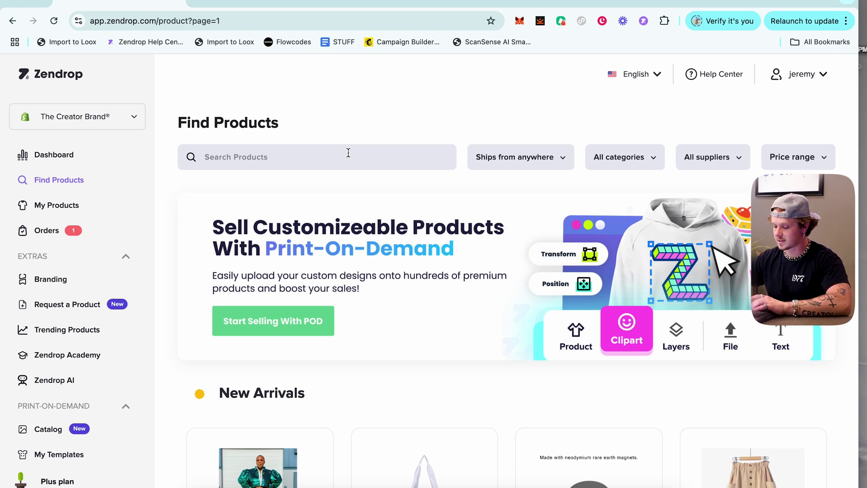
pyautogui.write('r')
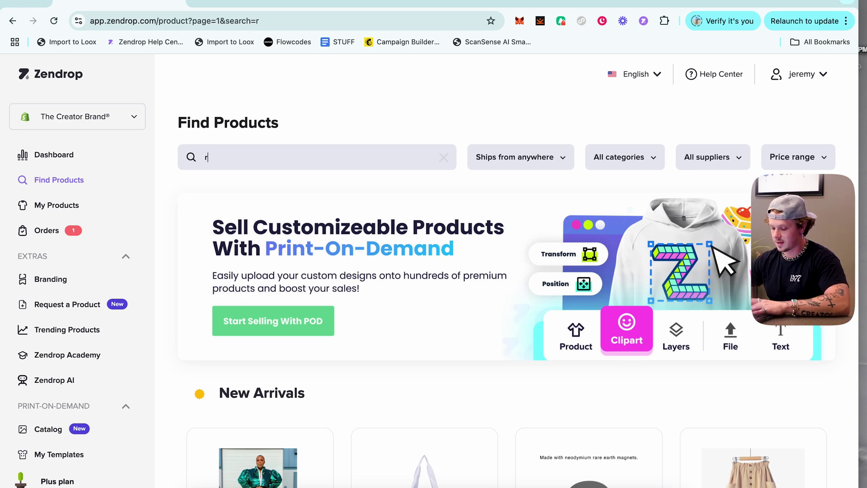
pyautogui.write('etro video game')
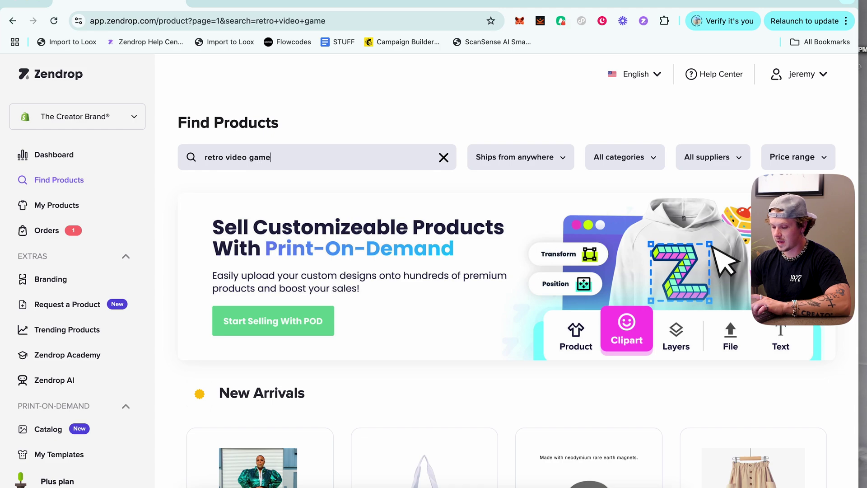
pyautogui.scroll(-5, 386, 295)
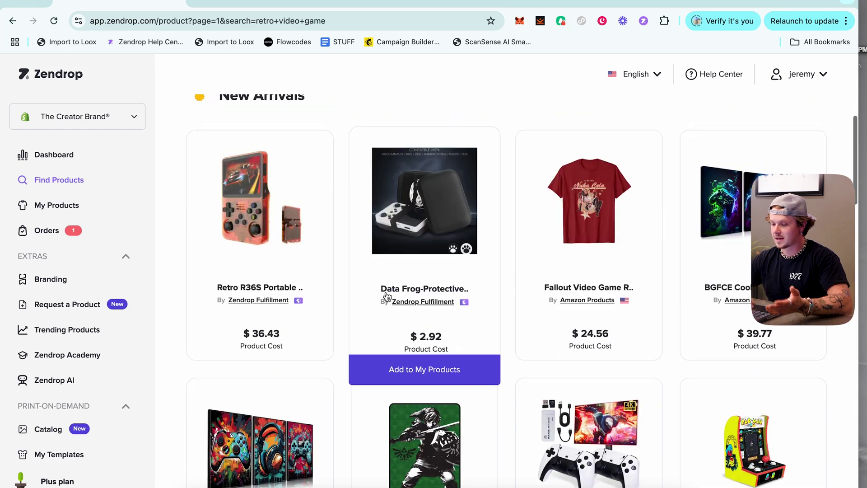
# Look through the retro video game search results, comparing the products, suppliers and costs.
pyautogui.scroll(5, 386, 296)
pyautogui.scroll(-4, 334, 180)
pyautogui.scroll(-4, 228, 378)
pyautogui.scroll(2, 261, 232)
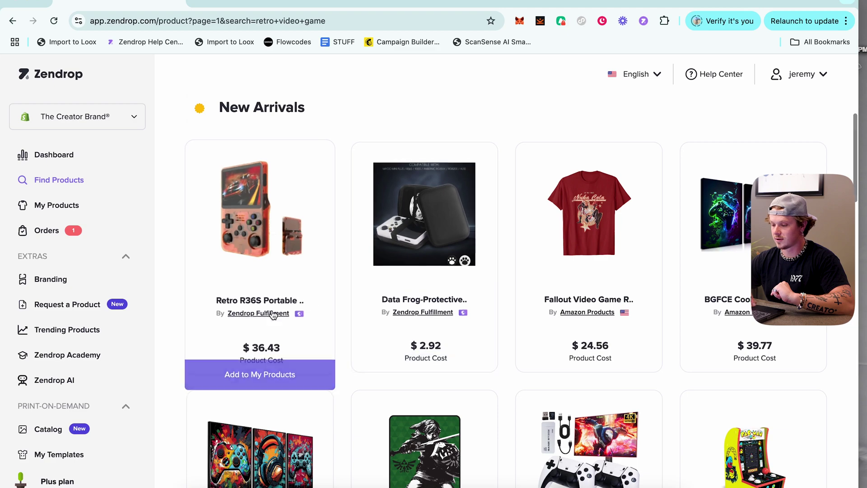
pyautogui.scroll(-4, 316, 298)
pyautogui.scroll(-3, 382, 256)
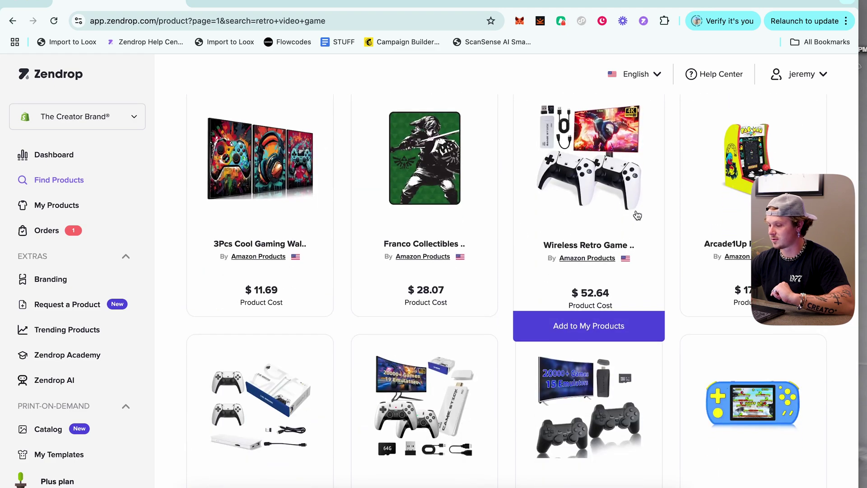
pyautogui.scroll(-4, 766, 140)
pyautogui.scroll(6, 766, 140)
pyautogui.scroll(-3, 763, 294)
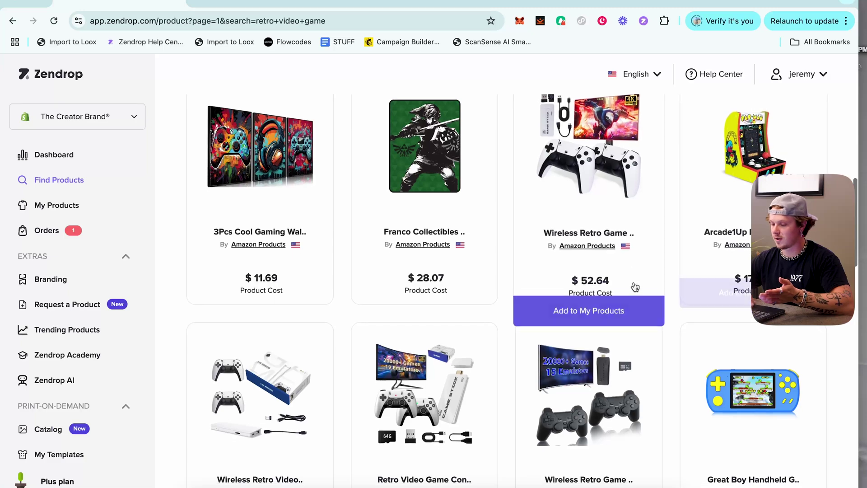
pyautogui.scroll(1, 577, 317)
pyautogui.scroll(6, 576, 317)
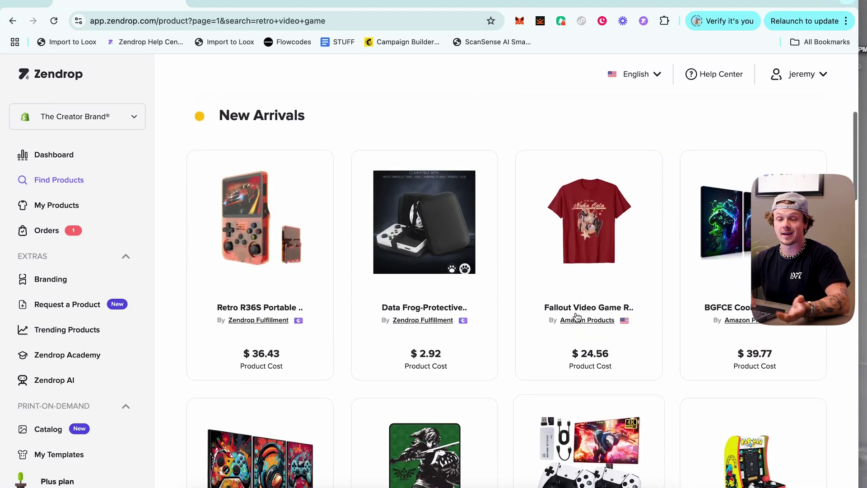
pyautogui.scroll(-1, 577, 318)
pyautogui.scroll(-5, 577, 318)
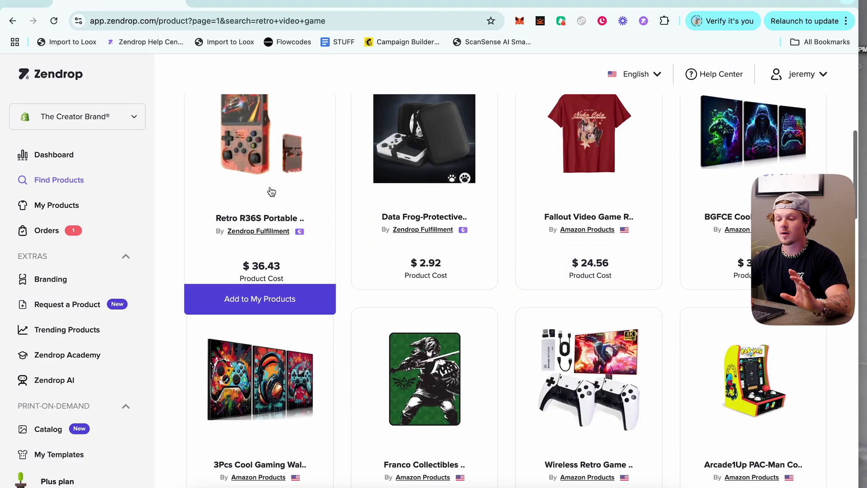
# Open the Retro R36S Portable Video Game Console and examine its variant costs, shipping and related products.
pyautogui.click(270, 187)
pyautogui.scroll(-5, 549, 286)
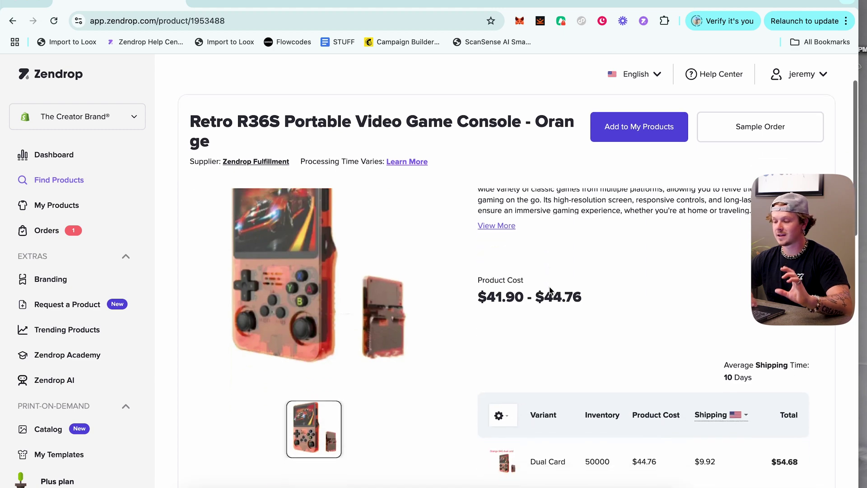
pyautogui.scroll(-2, 549, 287)
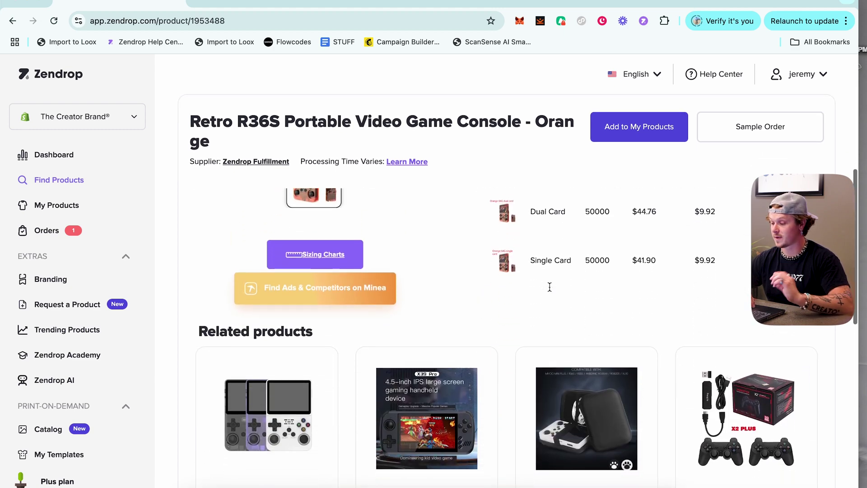
pyautogui.scroll(3, 549, 287)
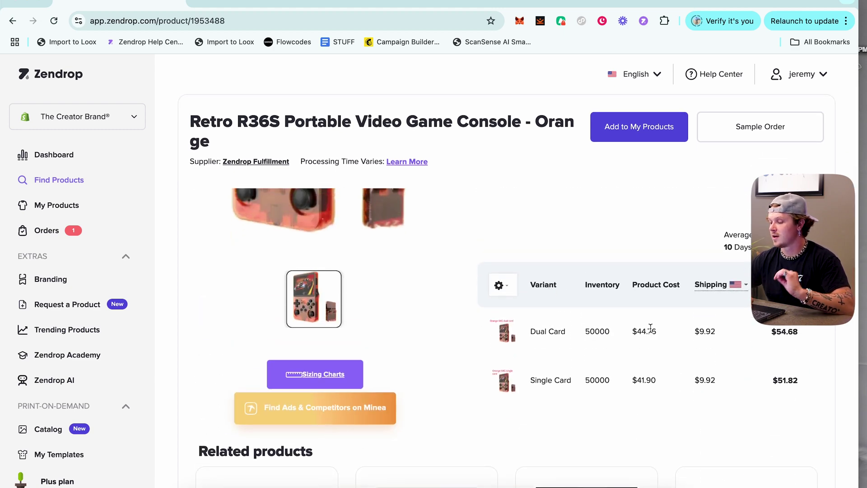
pyautogui.scroll(-2, 730, 317)
pyautogui.scroll(2, 731, 322)
pyautogui.scroll(-8, 731, 322)
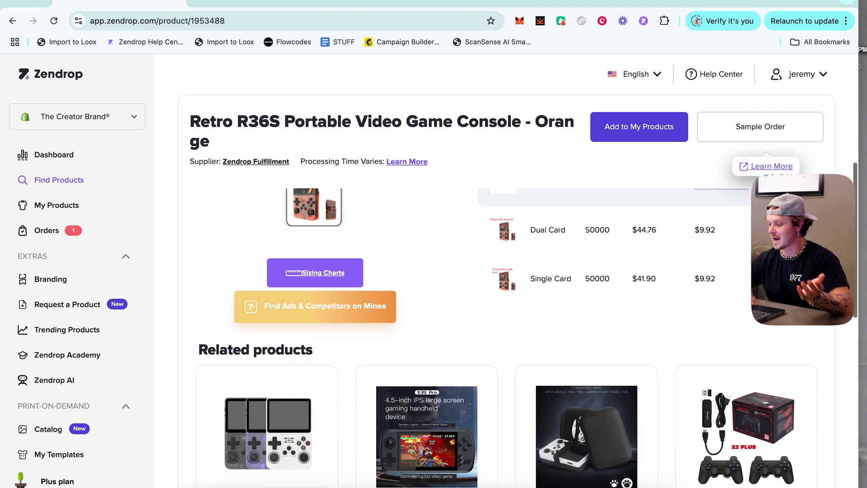
pyautogui.scroll(-5, 745, 361)
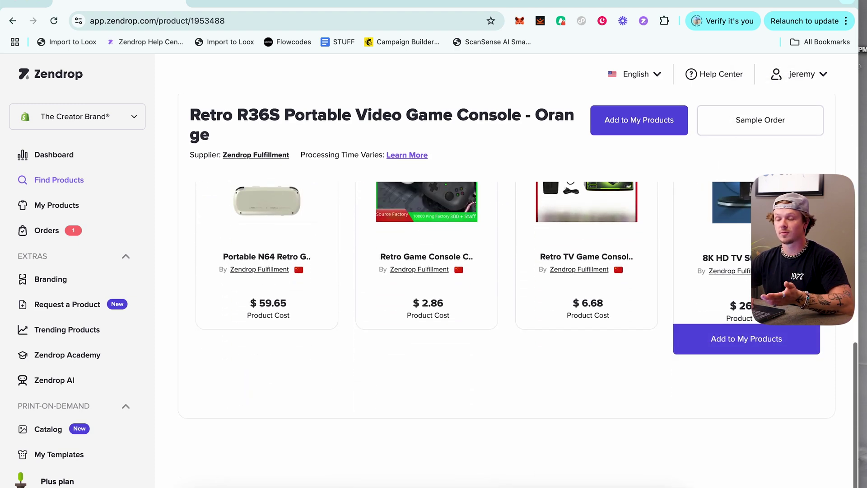
pyautogui.scroll(12, 745, 362)
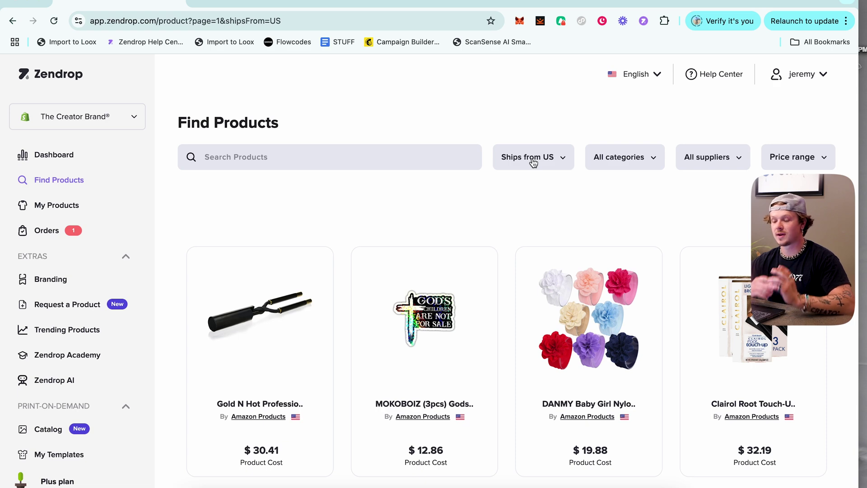
# Switch the shipping origin filter from US to China and reset it to ship from anywhere.
pyautogui.scroll(-2, 495, 299)
pyautogui.scroll(2, 496, 300)
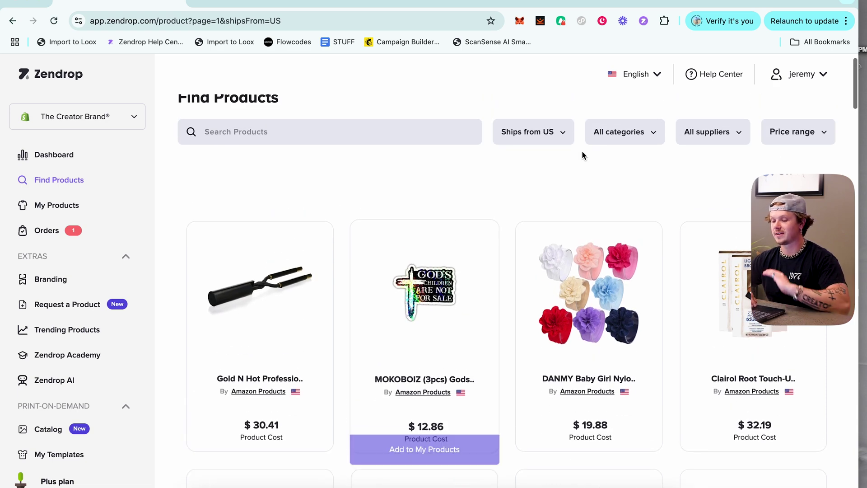
pyautogui.click(547, 132)
pyautogui.click(543, 210)
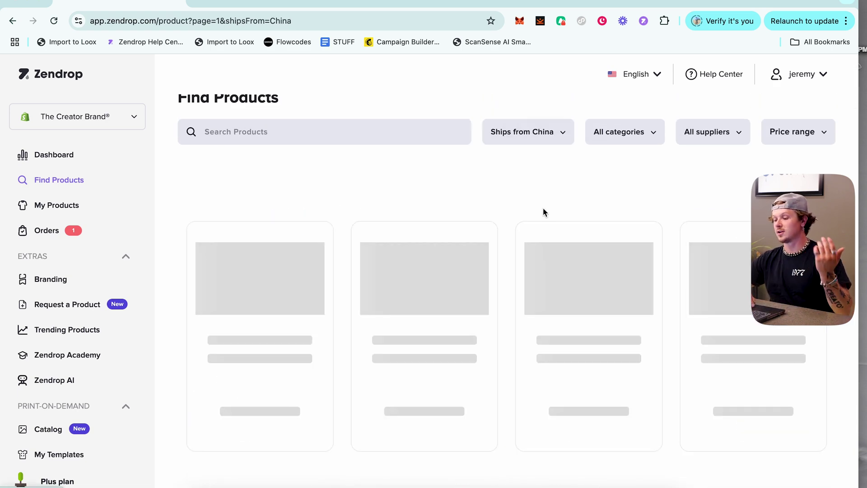
pyautogui.click(533, 141)
pyautogui.click(538, 164)
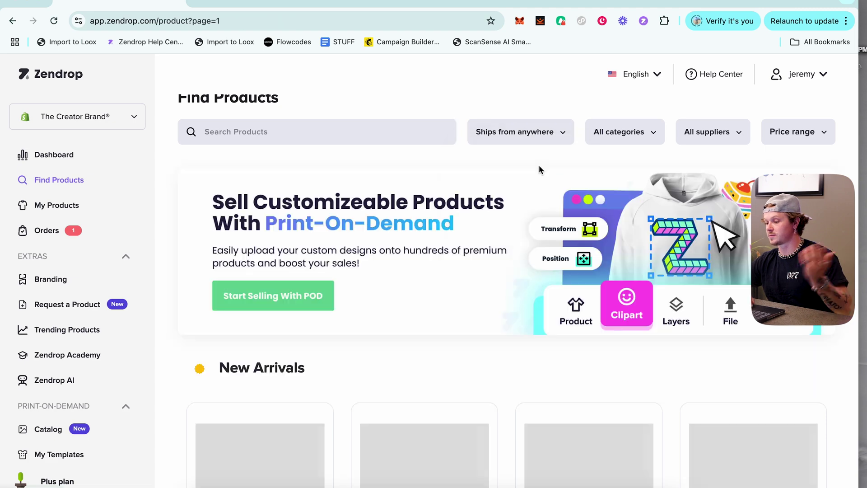
# Examine the options offered by the category, supplier and price range filters without applying any.
pyautogui.click(635, 133)
pyautogui.click(703, 142)
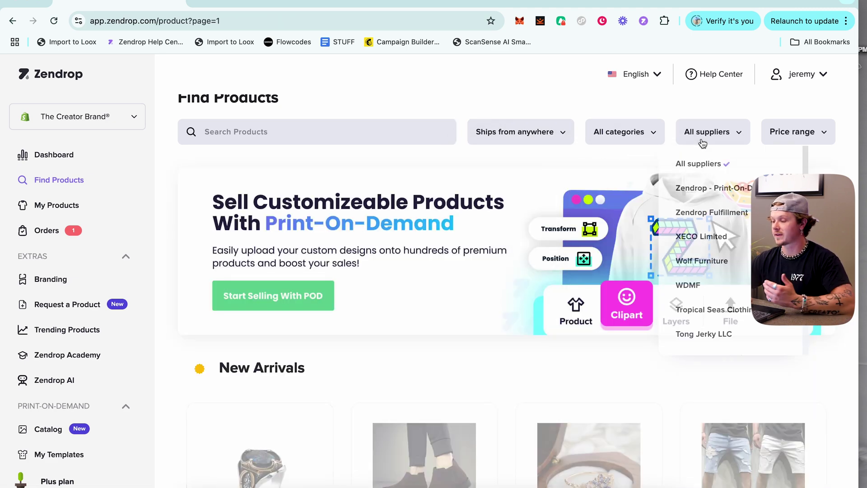
pyautogui.scroll(-5, 801, 157)
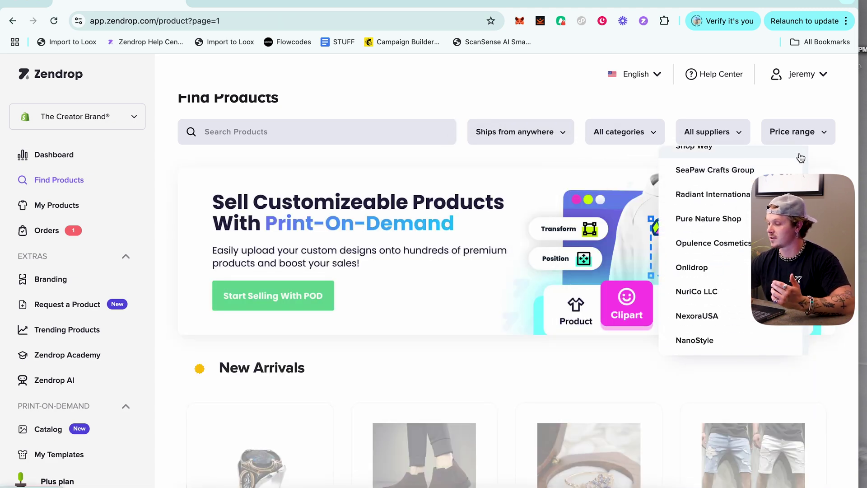
pyautogui.click(799, 134)
pyautogui.click(540, 103)
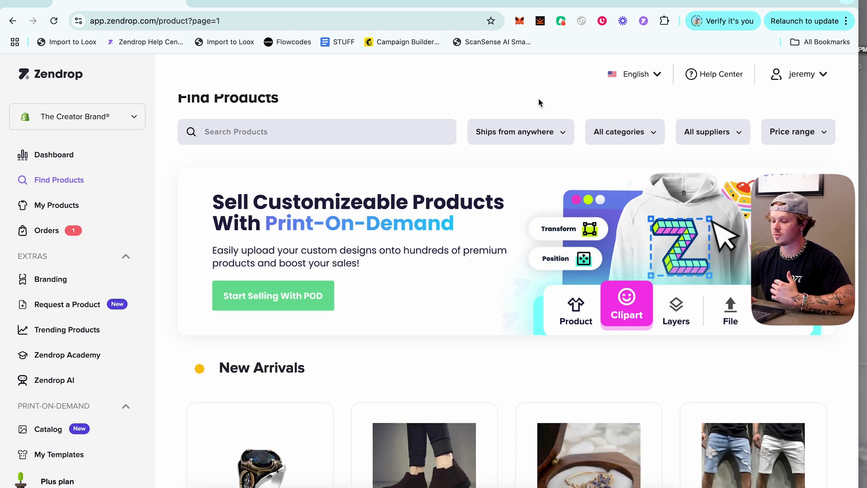
# Find the Modern LED Color-Changing Corridor Wall Light Fixture among the new arrivals and add it to My Products.
pyautogui.scroll(-1, 344, 205)
pyautogui.click(320, 105)
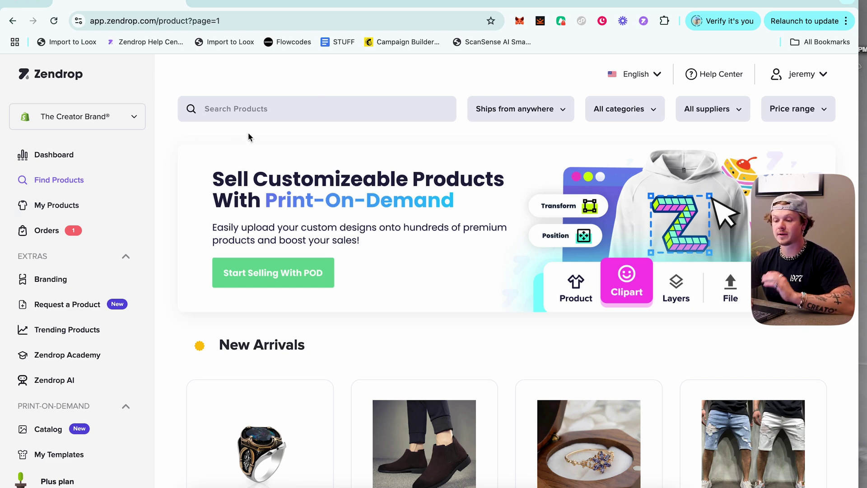
pyautogui.scroll(-4, 250, 136)
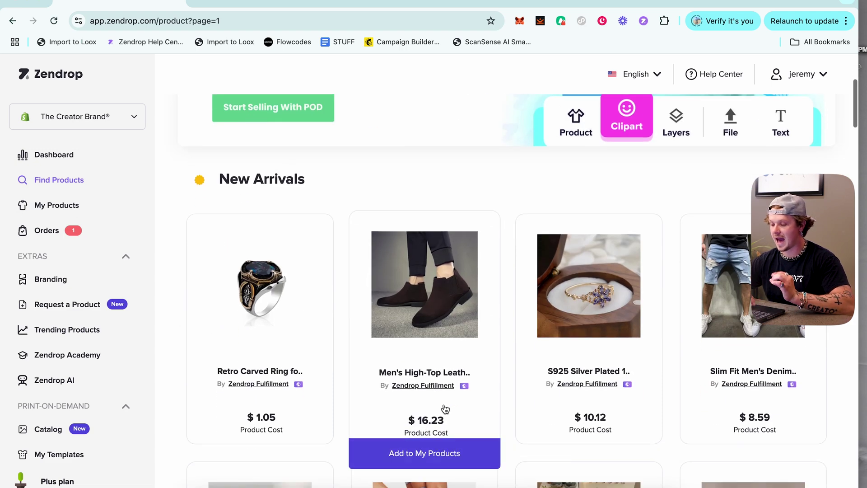
pyautogui.scroll(-3, 431, 451)
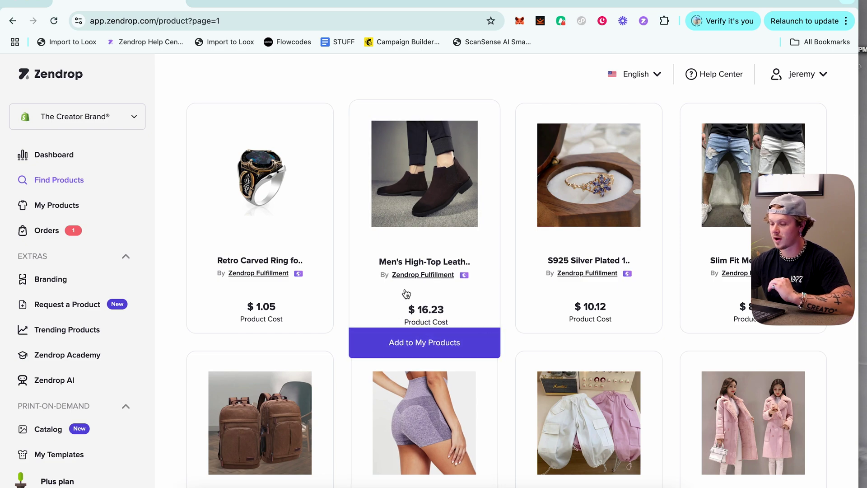
pyautogui.scroll(-3, 451, 316)
pyautogui.scroll(-4, 467, 296)
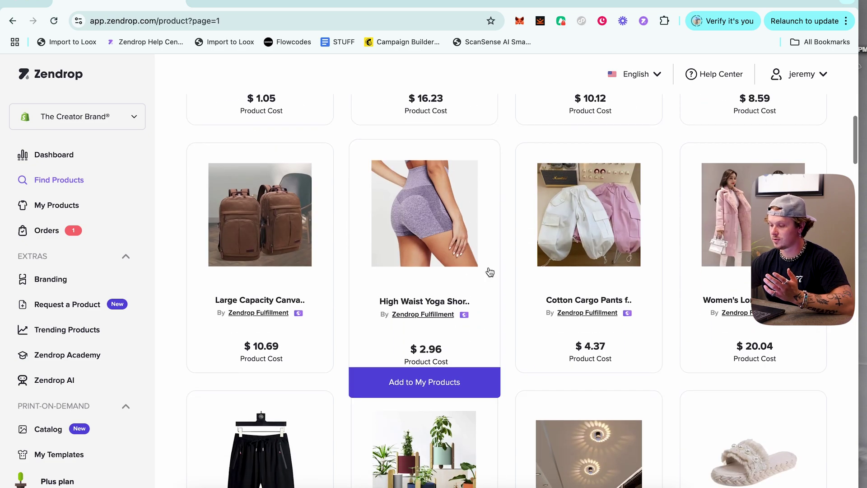
pyautogui.scroll(-8, 490, 271)
pyautogui.scroll(1, 377, 242)
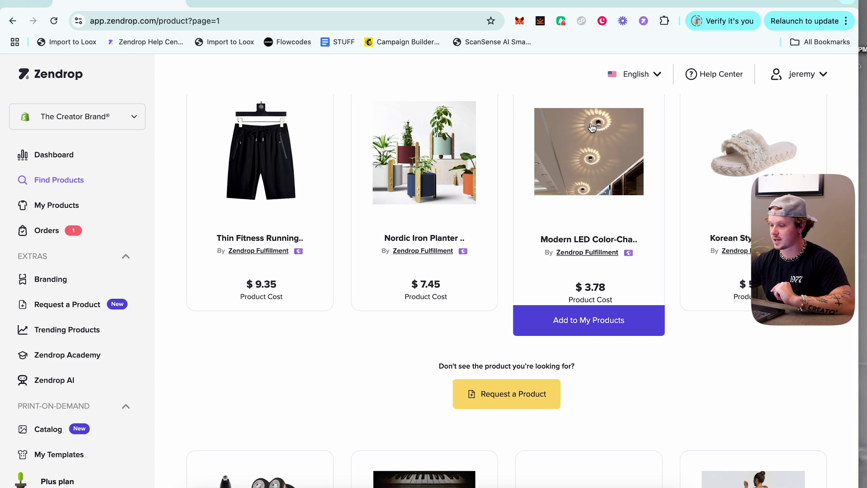
pyautogui.click(608, 313)
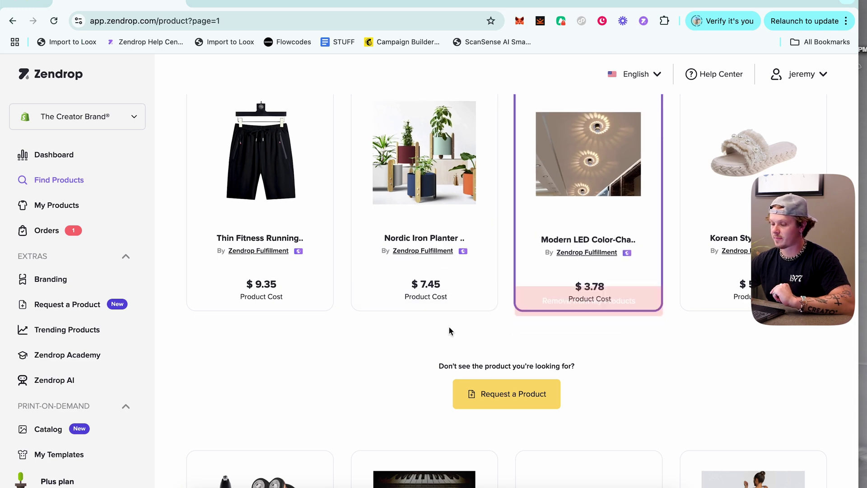
# Open the light fixture's Review & Publish form and examine its language, name, tags, type and collection fields.
pyautogui.scroll(-1, 219, 259)
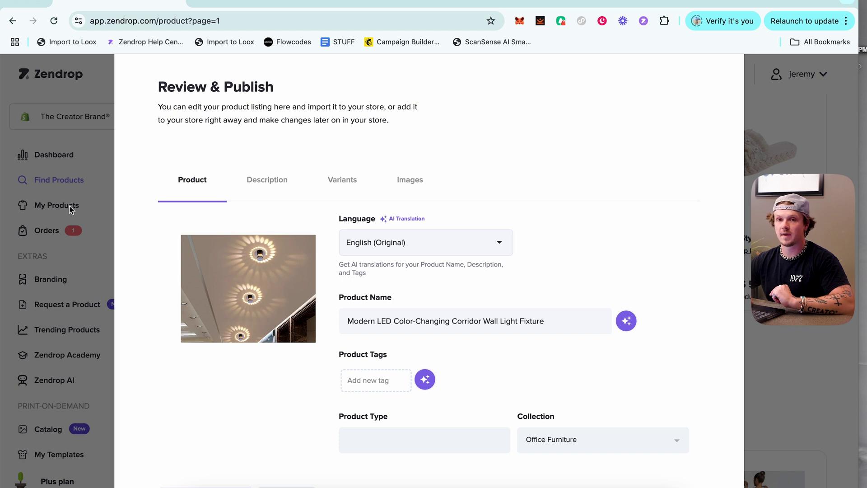
pyautogui.scroll(-1, 248, 170)
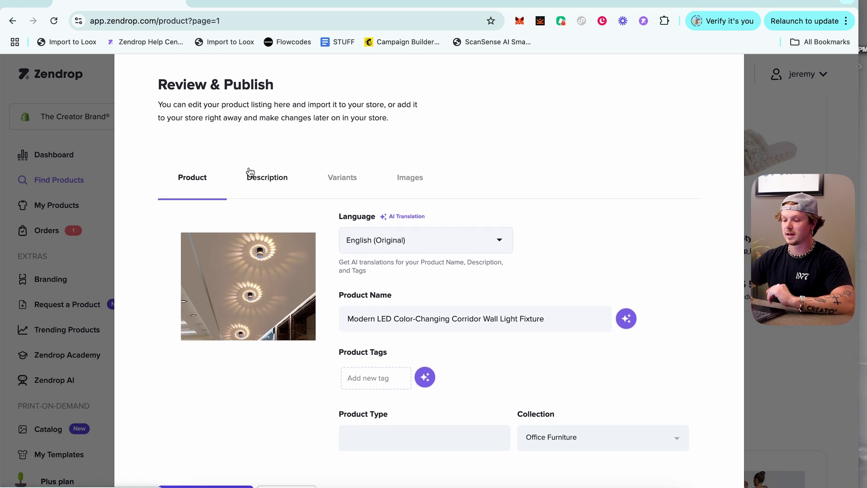
pyautogui.scroll(-2, 272, 155)
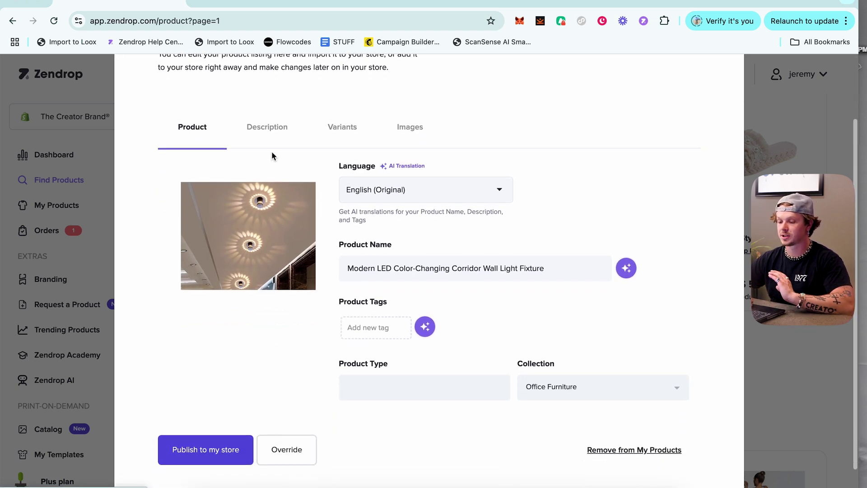
# Examine the light fixture listing's description, variants and images, and close its Review & Publish form.
pyautogui.click(266, 147)
pyautogui.click(343, 210)
pyautogui.click(416, 206)
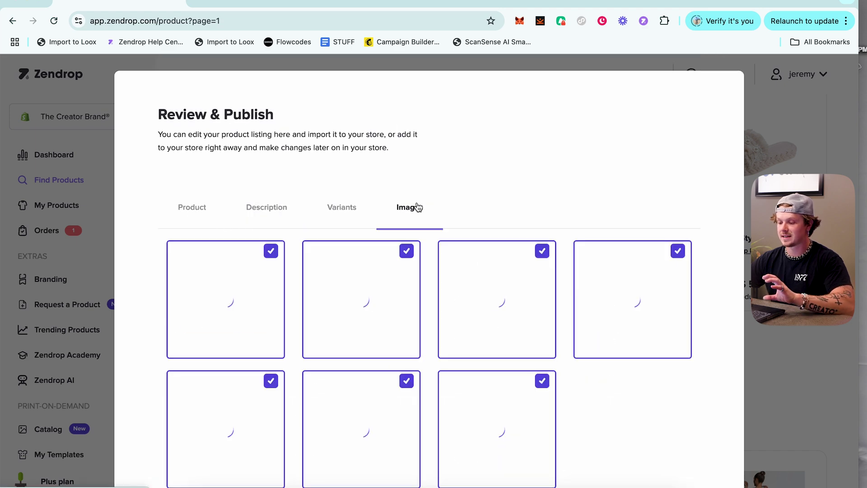
pyautogui.click(193, 209)
pyautogui.scroll(-4, 195, 212)
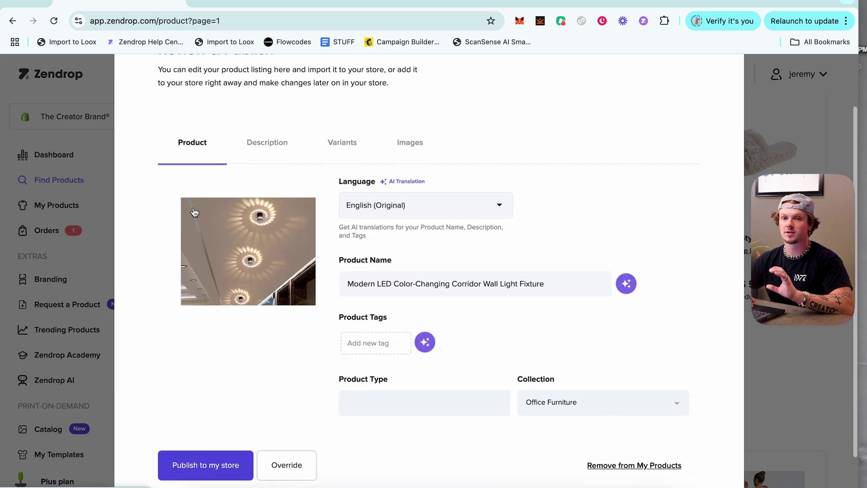
pyautogui.scroll(3, 293, 335)
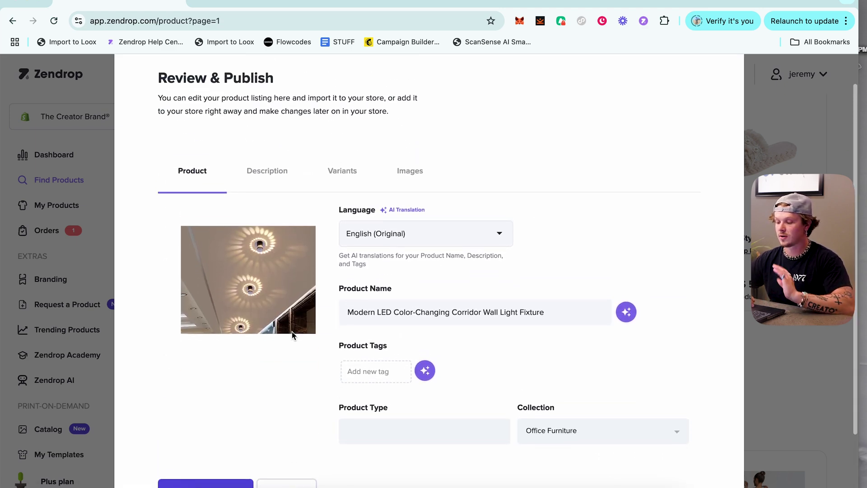
pyautogui.press('Escape')
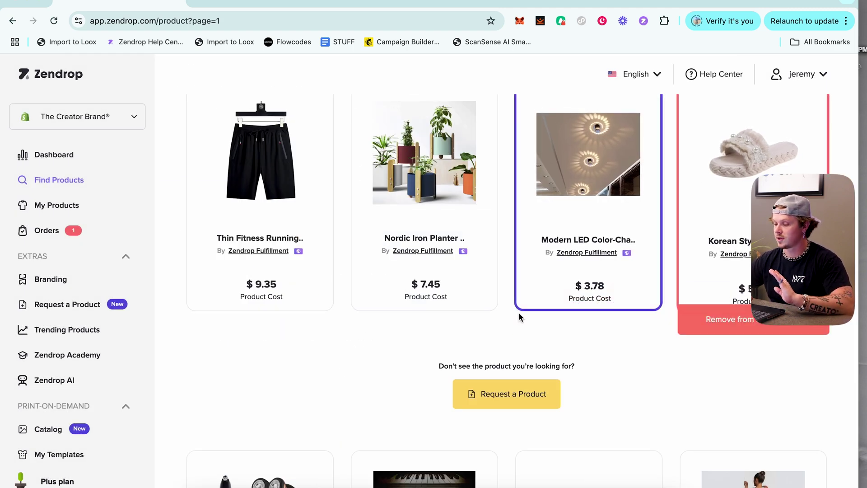
# Add the Korean Style Rubber Faux Leather Slippers to My Products and look through the listing's description, variants and images.
pyautogui.click(737, 319)
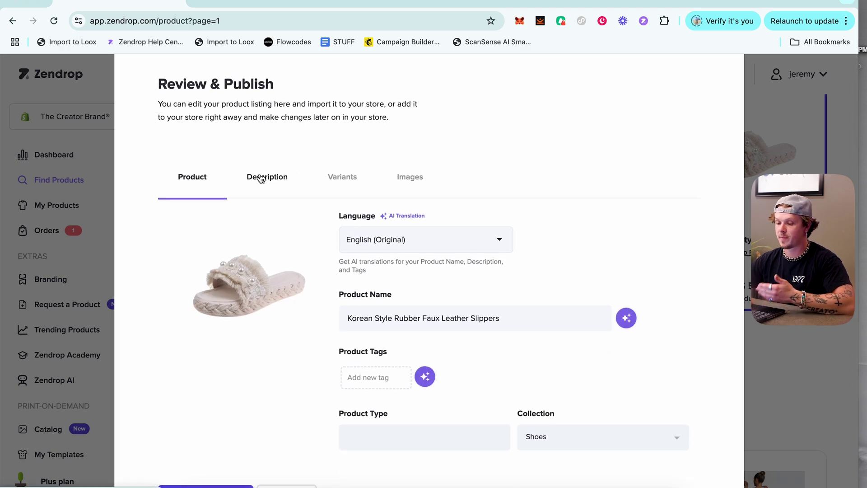
pyautogui.click(260, 176)
pyautogui.click(208, 211)
pyautogui.click(265, 214)
pyautogui.click(342, 219)
pyautogui.click(410, 219)
pyautogui.click(359, 213)
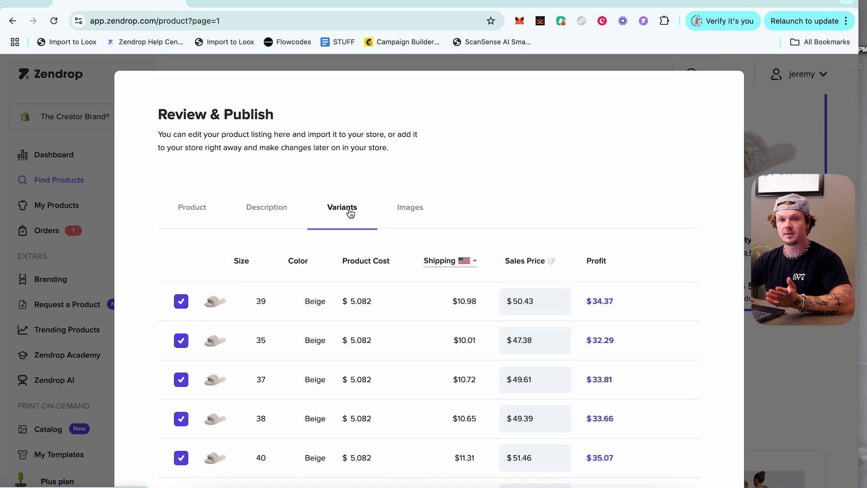
pyautogui.scroll(-3, 455, 168)
pyautogui.click(795, 133)
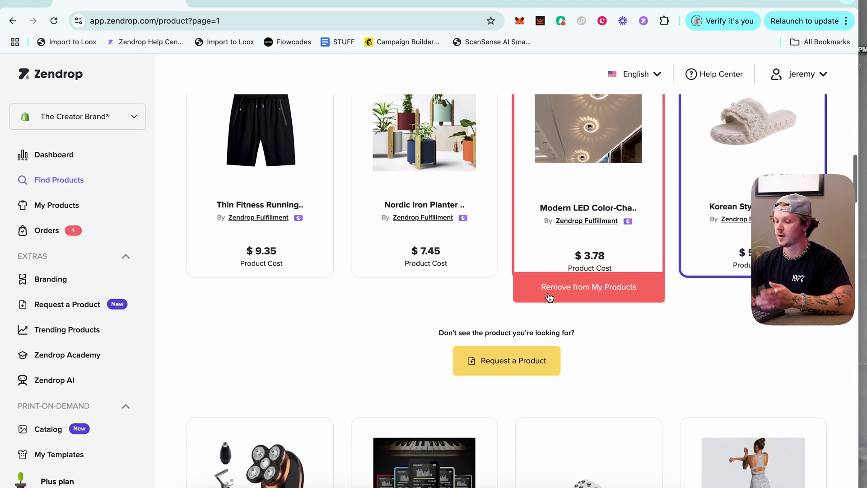
pyautogui.scroll(1, 548, 305)
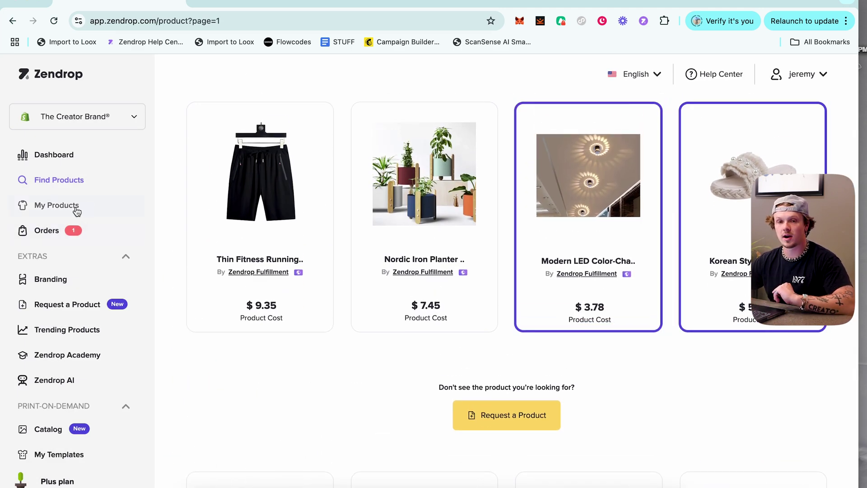
# Find the Modern LED Color-Changing Corridor Wall Light Fixture in the My Products import list and open its Review & Publish form.
pyautogui.click(43, 206)
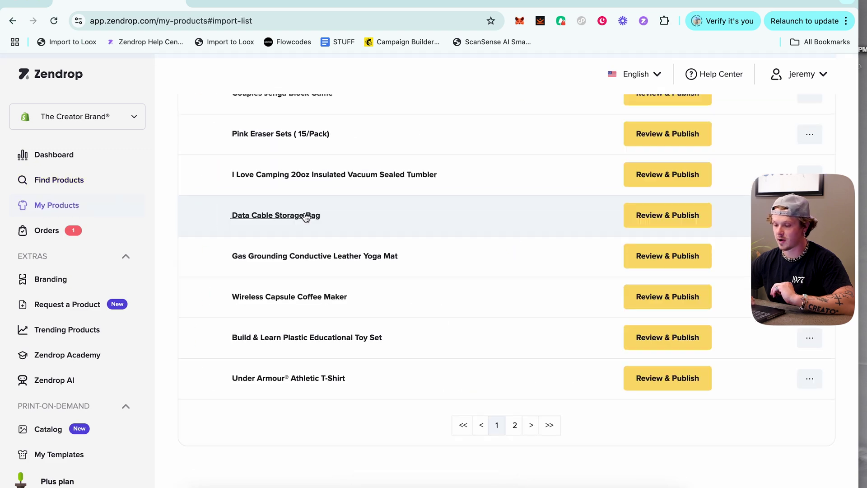
pyautogui.scroll(5, 307, 215)
pyautogui.scroll(5, 312, 216)
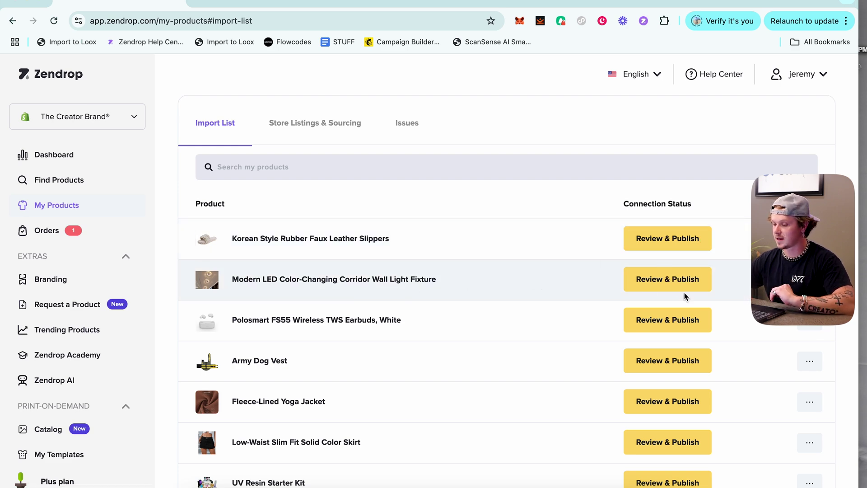
pyautogui.click(681, 283)
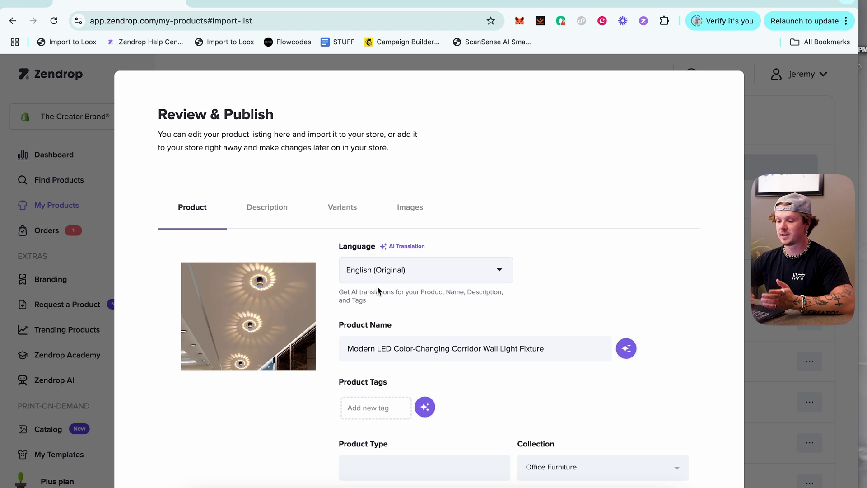
# Rename the light fixture listing as "Spiral Lights", leaving its product type empty.
pyautogui.scroll(-1, 377, 287)
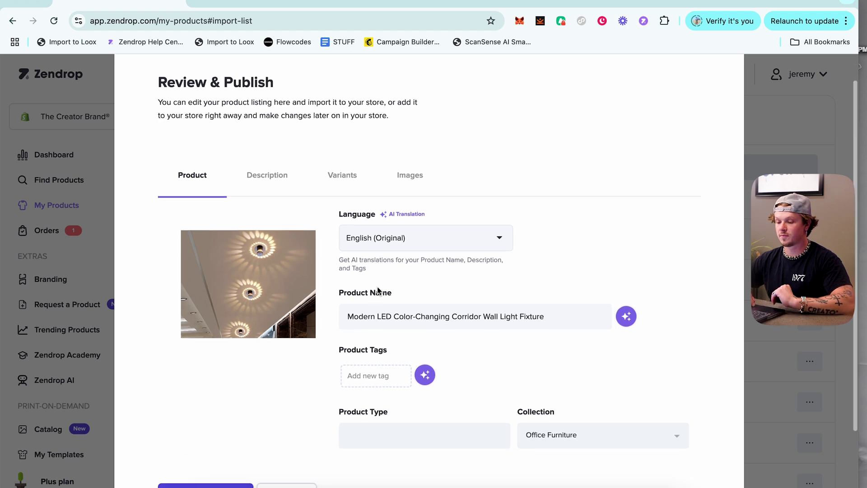
pyautogui.tripleClick(414, 315)
pyautogui.write('qwxqw')
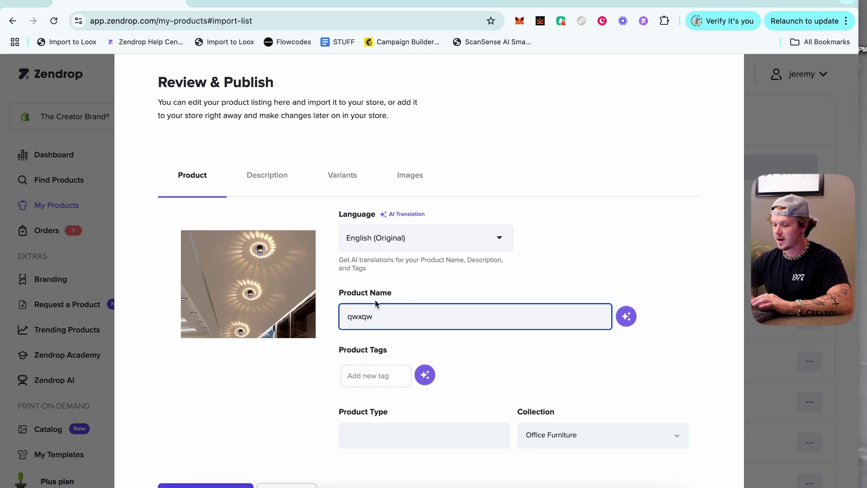
pyautogui.tripleClick(420, 319)
pyautogui.write('Spiral Lights')
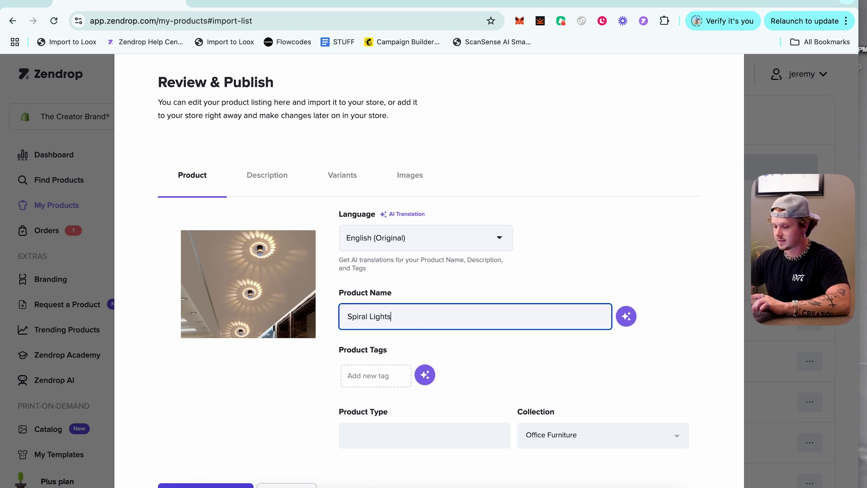
pyautogui.click(357, 437)
pyautogui.scroll(-2, 580, 421)
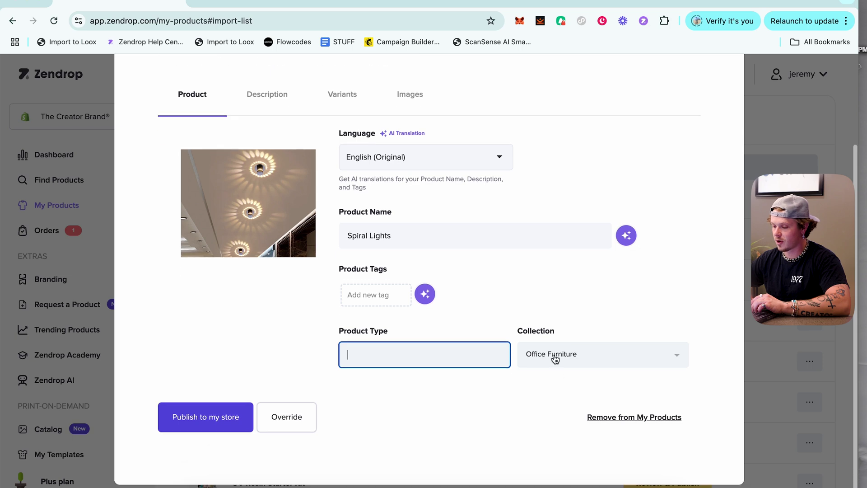
# Copy the listing's existing description and ask ChatGPT to make it better.
pyautogui.click(267, 94)
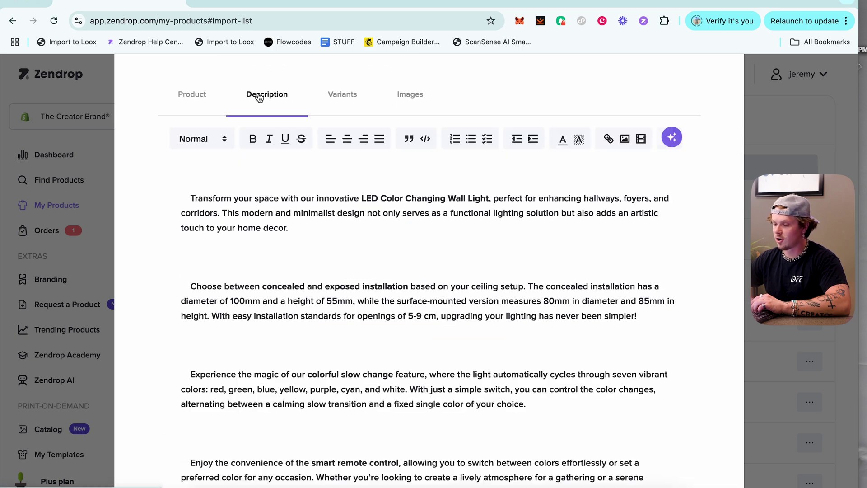
pyautogui.moveTo(226, 168); pyautogui.dragTo(519, 209)
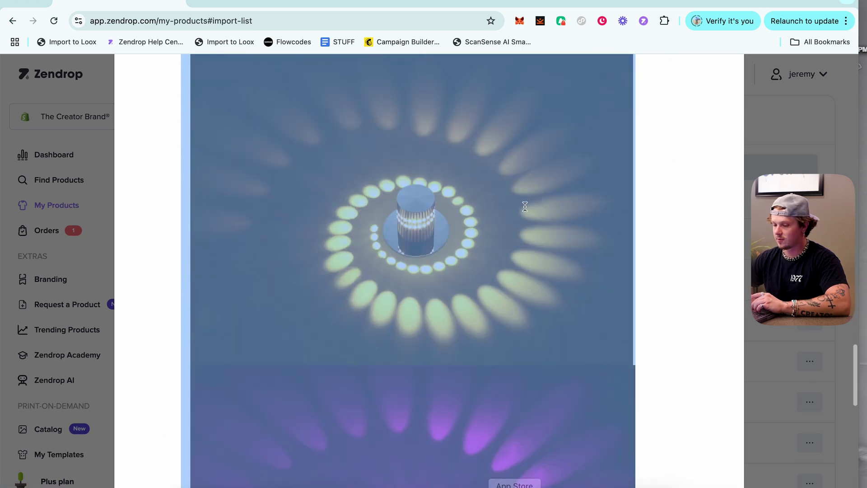
pyautogui.click(523, 210)
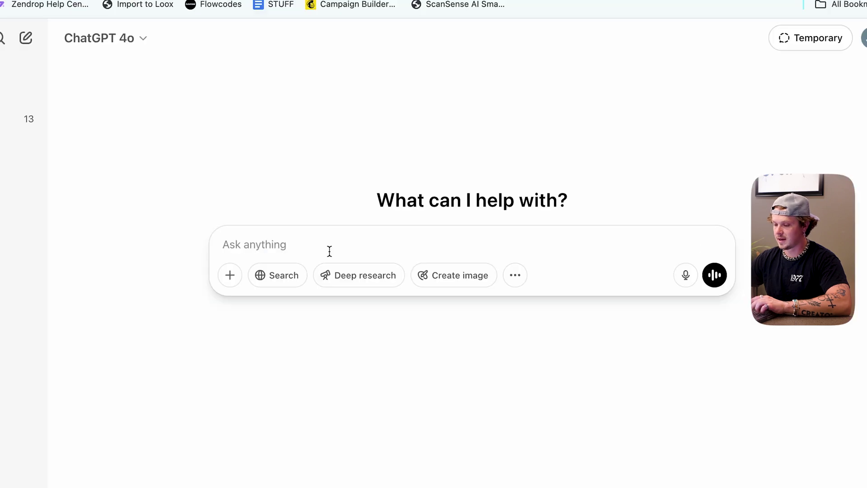
pyautogui.write('Make thsi description better')
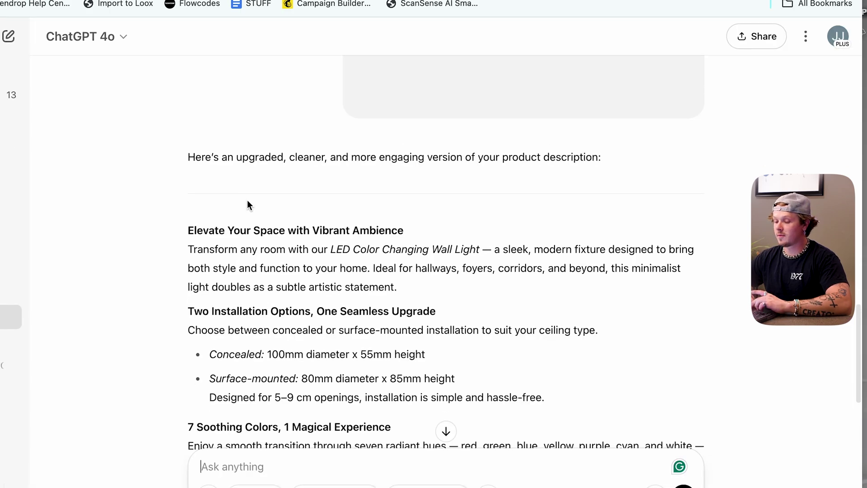
# Copy the rewritten description from ChatGPT and replace the description in the Zendrop listing with it.
pyautogui.moveTo(186, 226); pyautogui.dragTo(655, 454)
pyautogui.moveTo(610, 411); pyautogui.dragTo(553, 395)
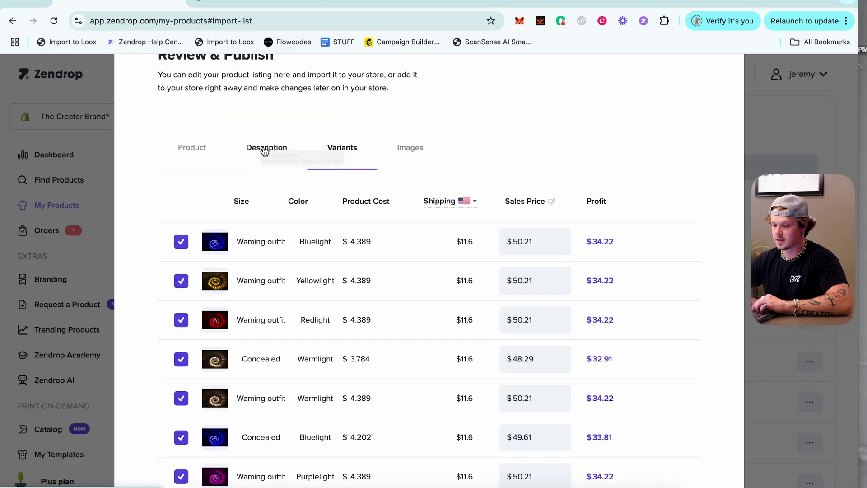
pyautogui.click(168, 197)
pyautogui.hotkey('ctrl', 'v')
# Insert blank lines before the "Two Installation Options, One Seamless Upgrade" and "7 Soothing Colors, 1 Magical Experience" headings in the description.
pyautogui.scroll(-2, 313, 324)
pyautogui.click(206, 374)
pyautogui.press('Return')
pyautogui.scroll(-1, 516, 304)
pyautogui.click(535, 315)
pyautogui.press('Return')
pyautogui.scroll(-1, 535, 314)
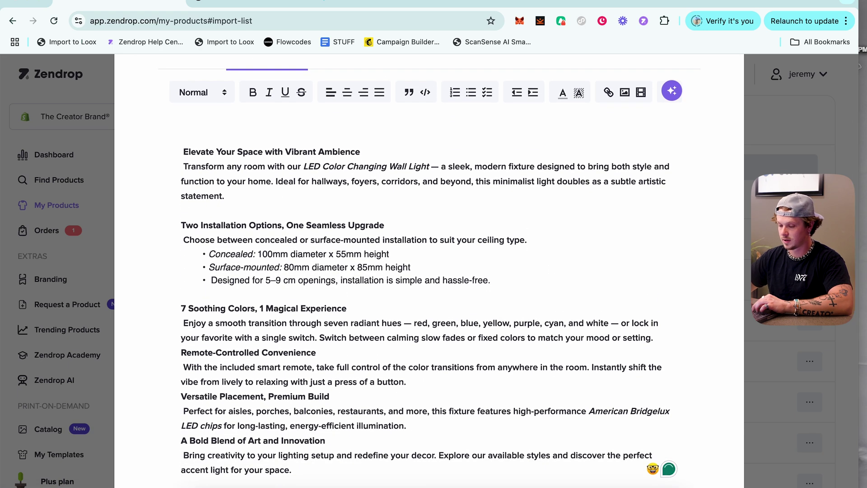
# Insert blank lines before the "Remote-Controlled Convenience" and "Versatile Placement, Premium Build" headings in the description.
pyautogui.click(664, 346)
pyautogui.press('Return')
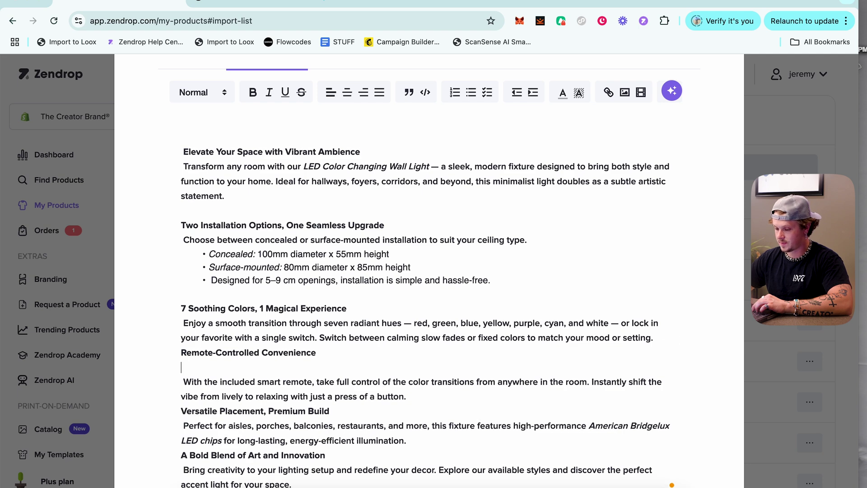
pyautogui.press('BackSpace')
pyautogui.click(663, 339)
pyautogui.press('Return')
pyautogui.scroll(-1, 663, 339)
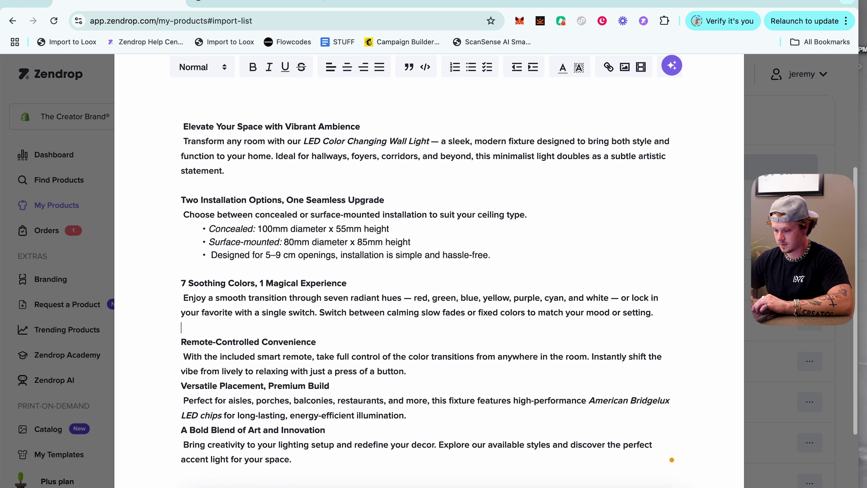
pyautogui.click(486, 365)
pyautogui.press('Return')
pyautogui.scroll(-2, 486, 366)
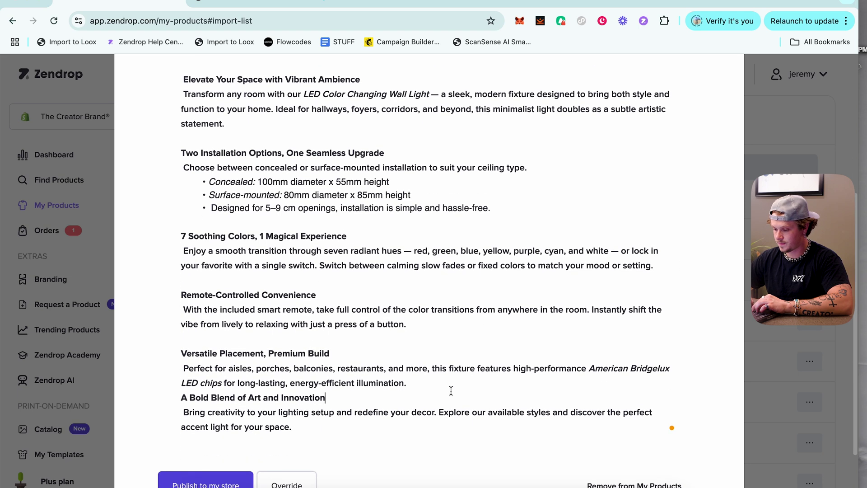
pyautogui.scroll(-2, 461, 381)
# Set the sales price of the Waming outfit Bluelight variant to $49.99.
pyautogui.scroll(8, 406, 316)
pyautogui.click(341, 208)
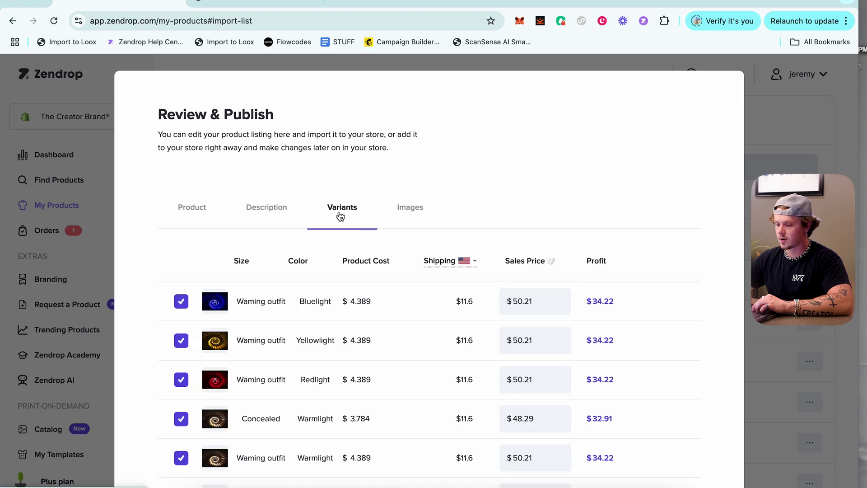
pyautogui.scroll(-3, 356, 329)
pyautogui.doubleClick(524, 166)
pyautogui.write('499')
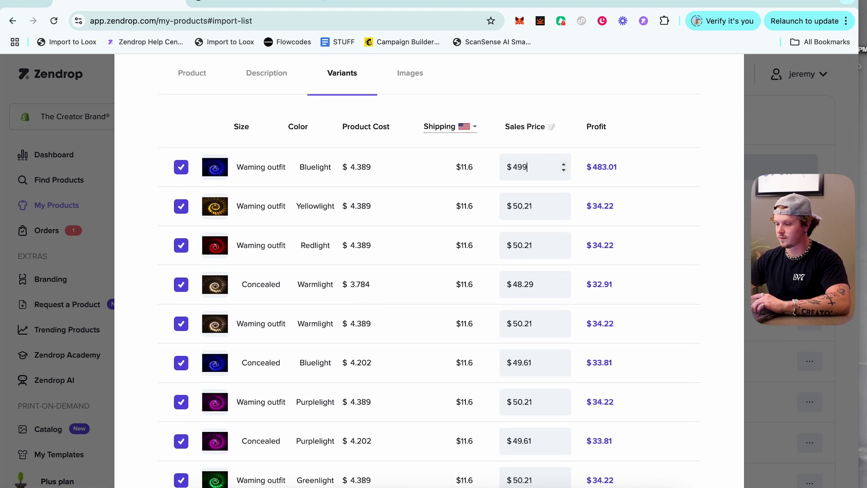
# Try to set the sales prices of the Waming outfit Yellowlight and Redlight variants to $49.99.
pyautogui.doubleClick(523, 207)
pyautogui.write('49.99')
pyautogui.doubleClick(522, 245)
pyautogui.write('49.99')
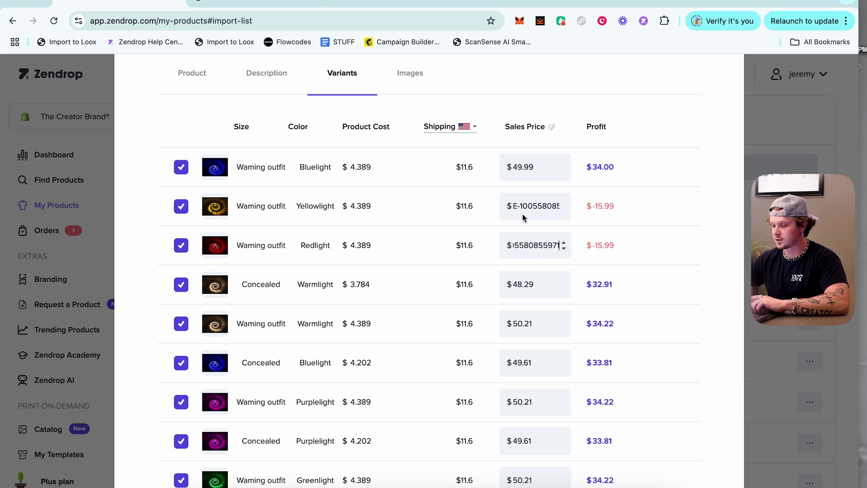
# Set the sales price of the Waming outfit Yellowlight variant to $49.99 and the Redlight variant to $50.
pyautogui.doubleClick(524, 207)
pyautogui.write('49.99')
pyautogui.doubleClick(520, 206)
pyautogui.click(526, 243)
pyautogui.hotkey('ctrl', 'a')
pyautogui.write('49.99')
pyautogui.scroll(3, 526, 244)
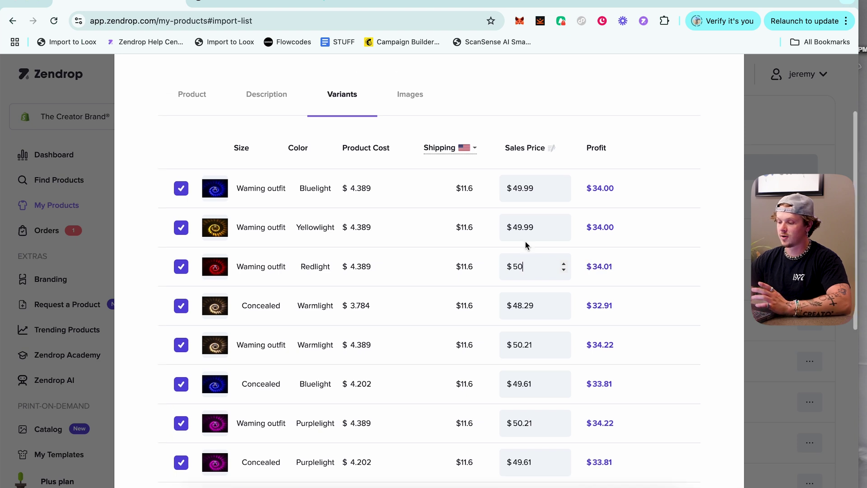
# Keep all the listing's images selected and publish the product to the connected store.
pyautogui.click(411, 159)
pyautogui.scroll(-2, 304, 315)
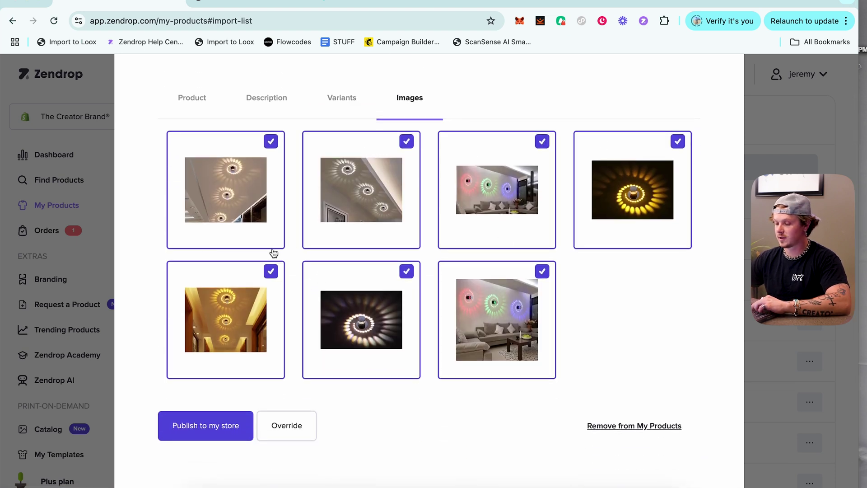
pyautogui.click(217, 428)
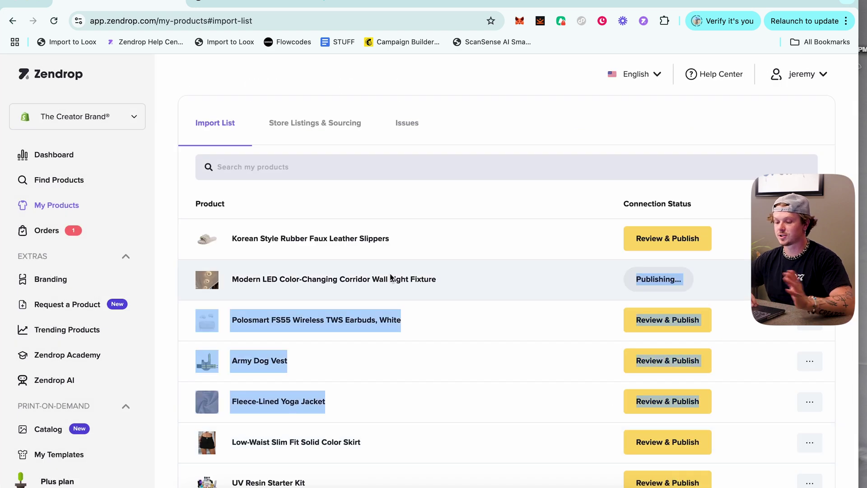
pyautogui.moveTo(391, 277); pyautogui.dragTo(687, 156)
pyautogui.click(719, 187)
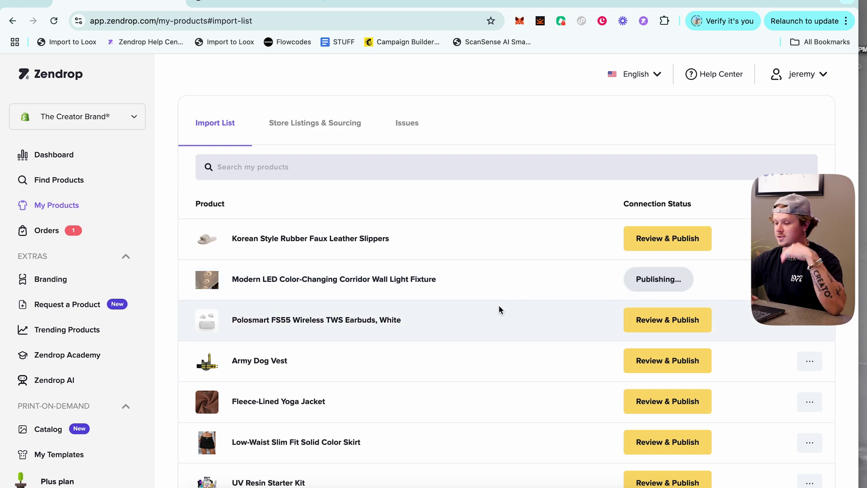
# Refresh My Products, open the Spiral Lights listing's link to Shopify, and return to Zendrop's store listings.
pyautogui.click(52, 20)
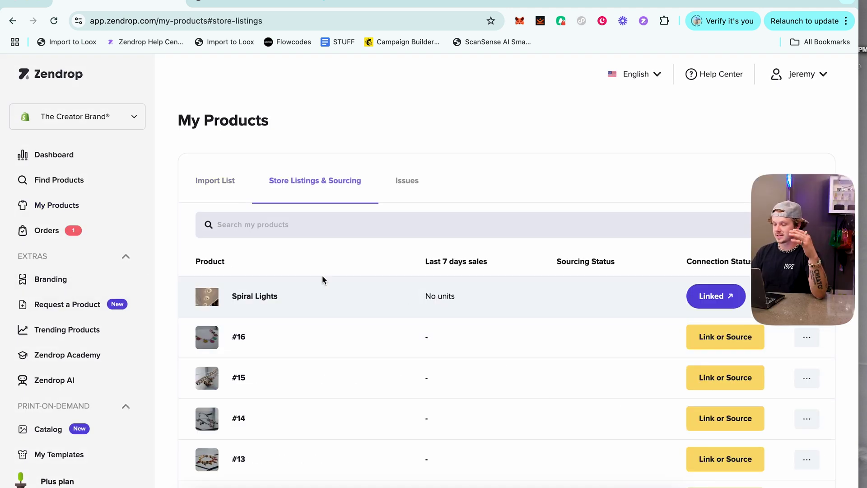
pyautogui.click(705, 302)
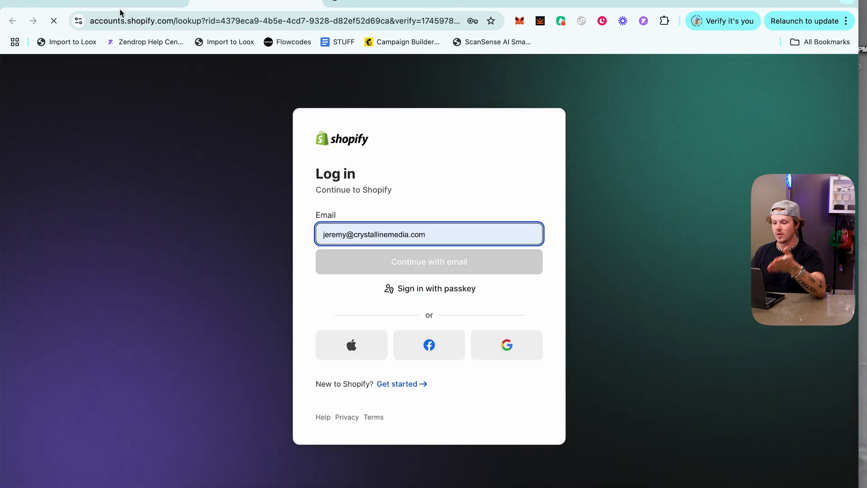
pyautogui.click(126, 6)
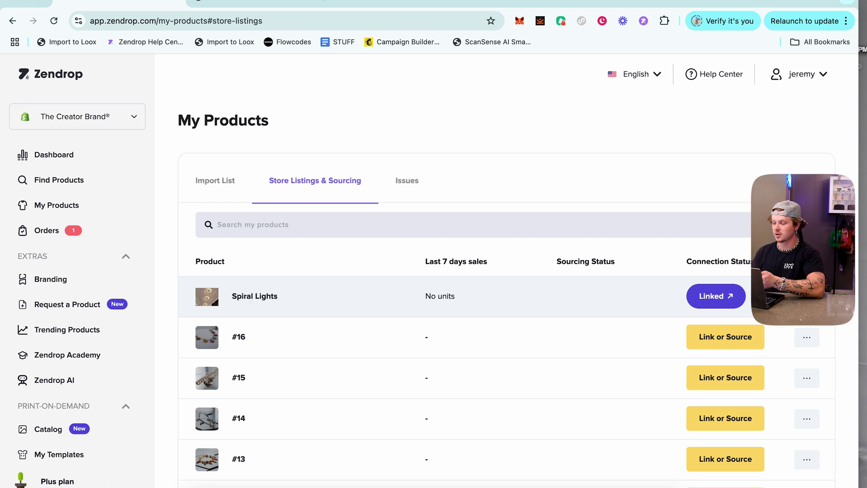
# Unlink the Spiral Lights store listing from its Zendrop product.
pyautogui.click(806, 296)
pyautogui.click(790, 361)
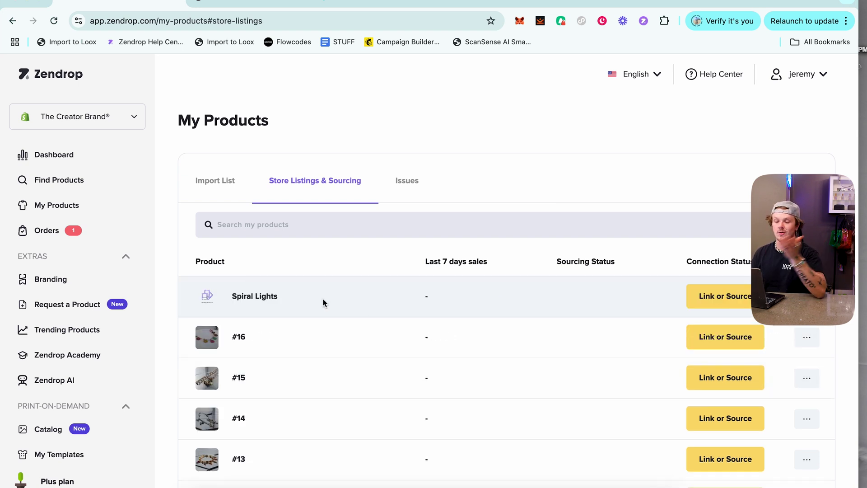
# Look over the orders list, then open the Branding page and compare its Classic and Custom thank-you card options.
pyautogui.click(73, 229)
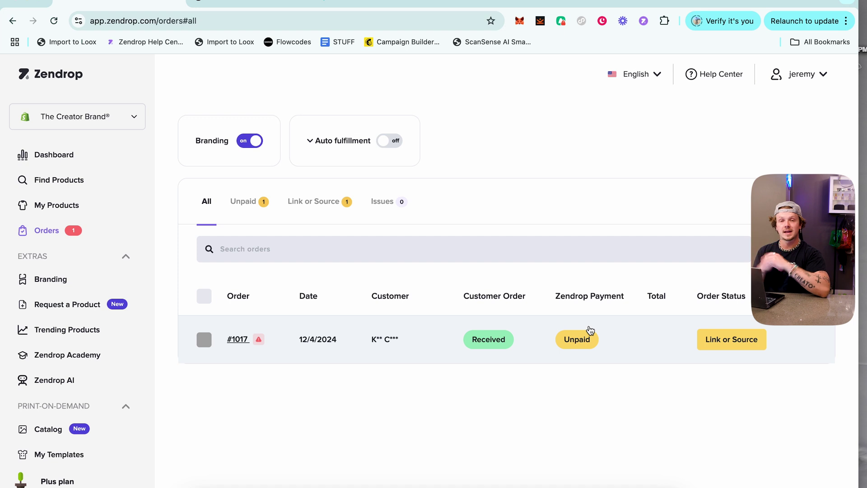
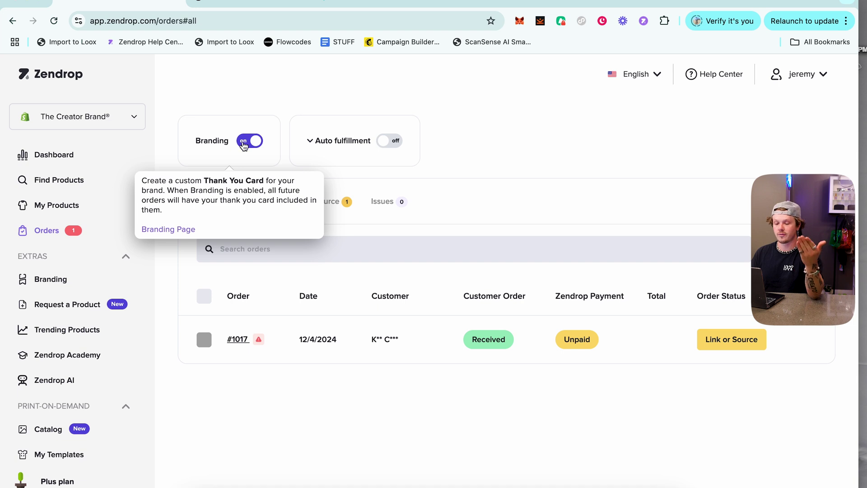
pyautogui.click(66, 279)
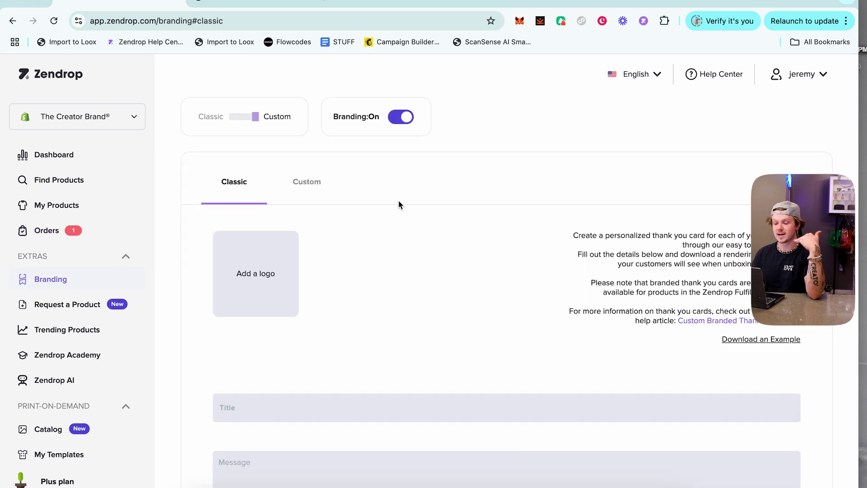
pyautogui.scroll(-1, 399, 204)
pyautogui.scroll(1, 399, 204)
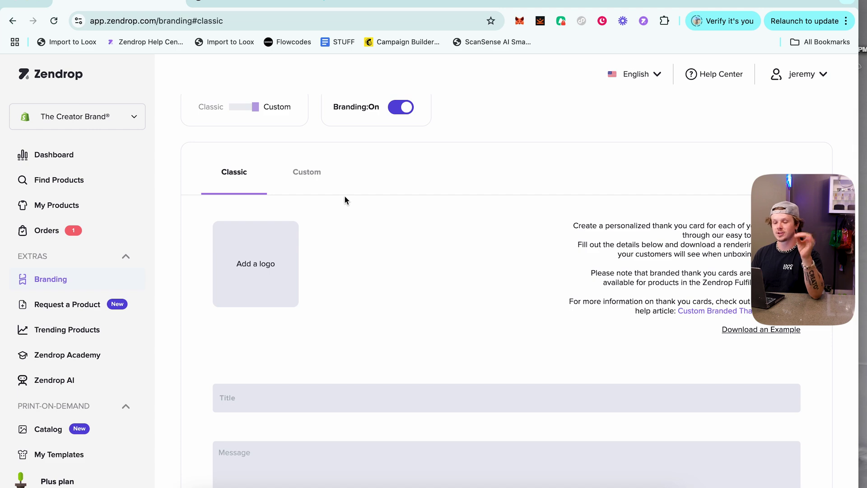
pyautogui.click(301, 180)
pyautogui.click(229, 177)
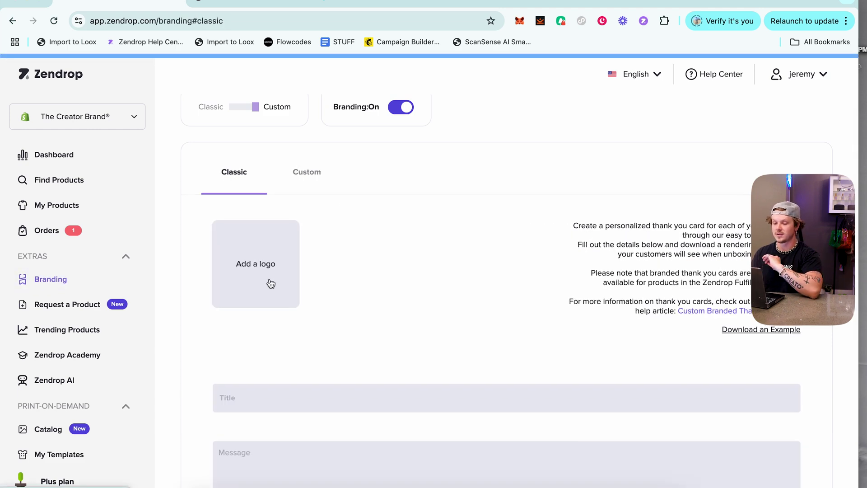
pyautogui.scroll(-1, 292, 281)
pyautogui.scroll(1, 292, 280)
pyautogui.click(298, 180)
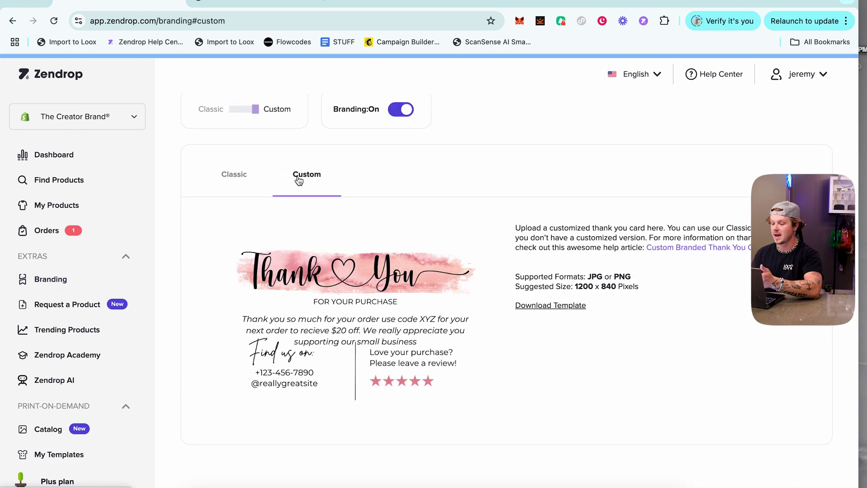
pyautogui.click(245, 183)
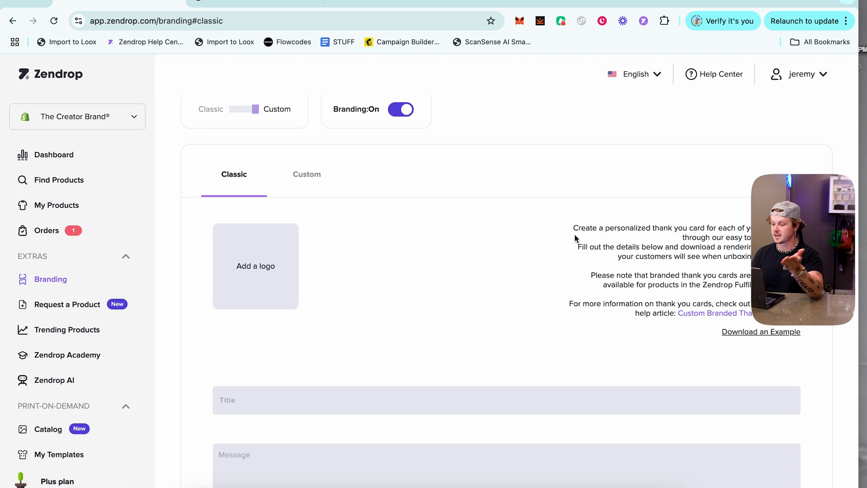
# Read the Classic thank-you card instructions, title the card "Thank you for you order!" and begin its message with "save".
pyautogui.moveTo(581, 236); pyautogui.dragTo(743, 269)
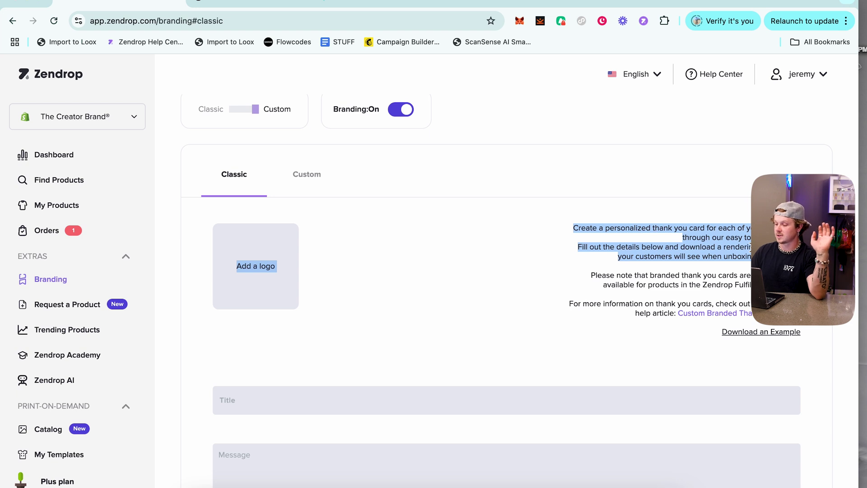
pyautogui.click(723, 248)
pyautogui.tripleClick(717, 248)
pyautogui.click(715, 247)
pyautogui.tripleClick(710, 247)
pyautogui.scroll(-3, 710, 248)
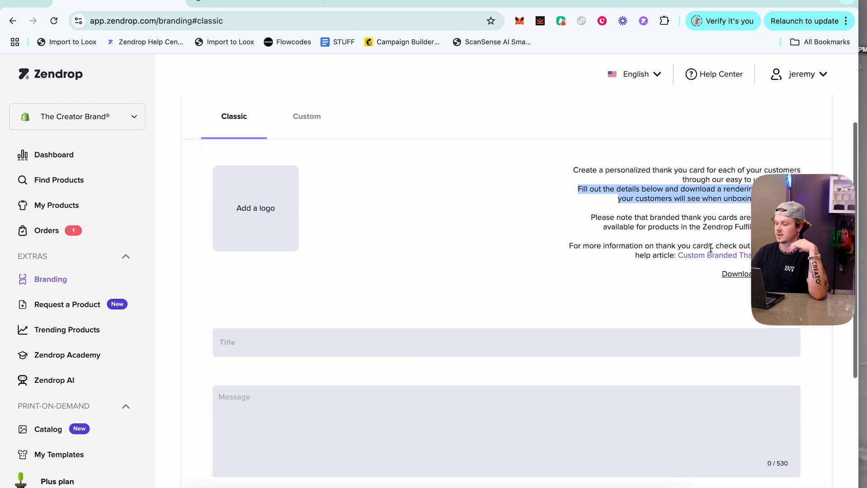
pyautogui.click(403, 276)
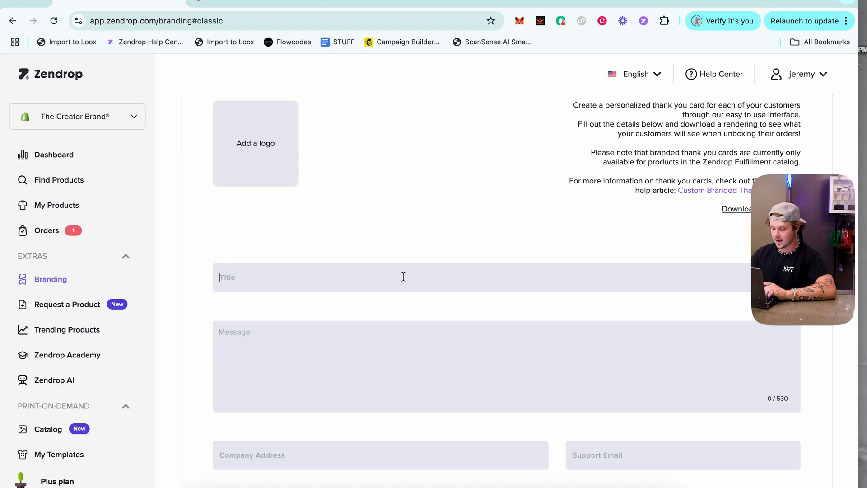
pyautogui.write('Thank you for you order!')
pyautogui.click(367, 338)
pyautogui.write('save')
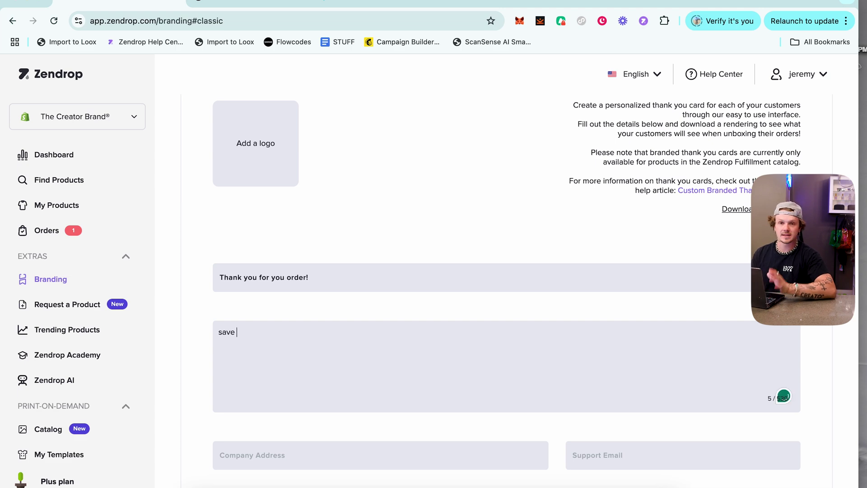
# Check the rest of the Classic card form and examine the Custom thank-you card design with its upload requirements.
pyautogui.scroll(-3, 376, 408)
pyautogui.scroll(7, 407, 331)
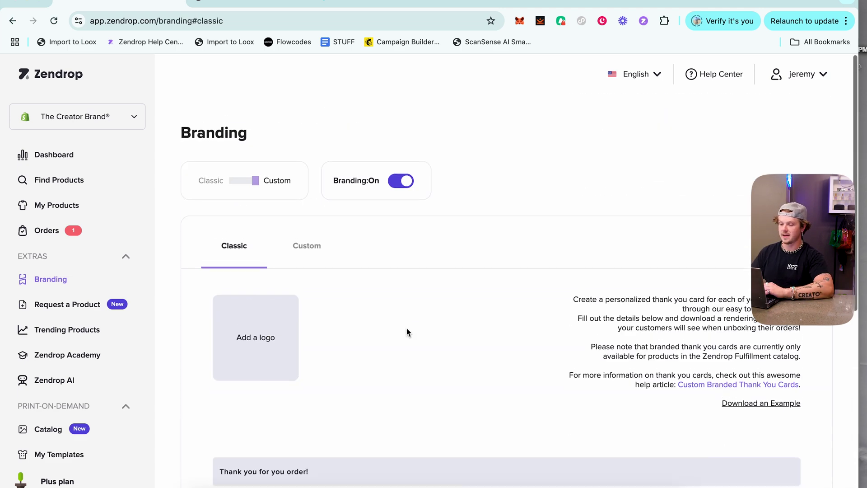
pyautogui.click(304, 236)
pyautogui.scroll(-2, 316, 271)
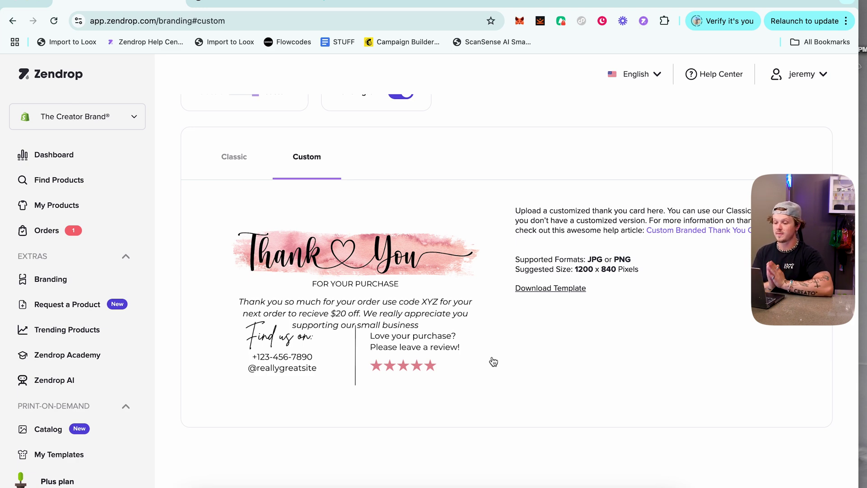
pyautogui.scroll(3, 493, 361)
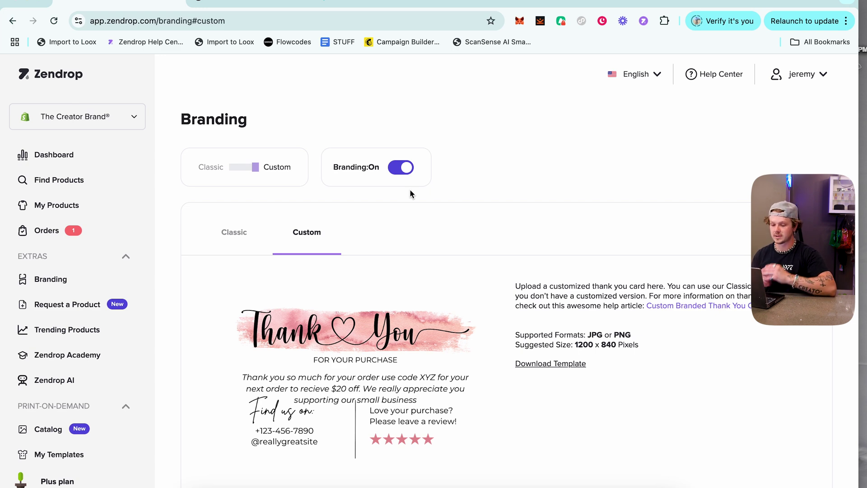
# Open Request a Product and examine the form for submitting a product listing link and daily sales volume.
pyautogui.click(68, 304)
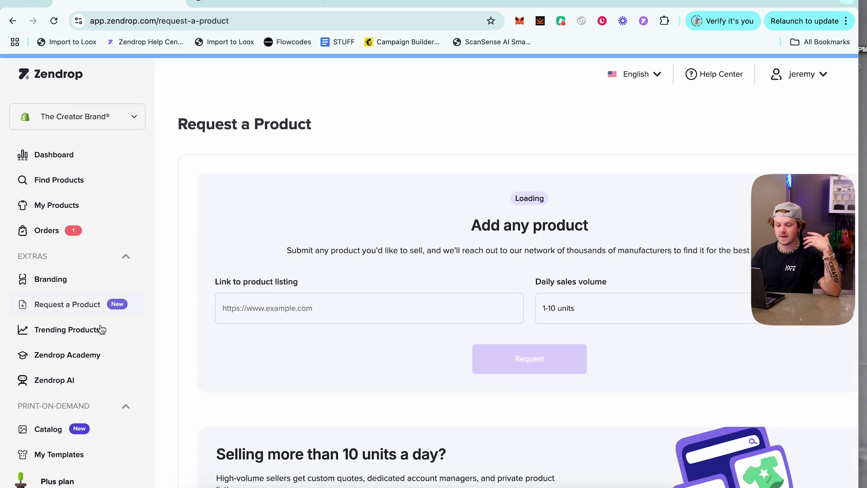
pyautogui.scroll(-2, 304, 283)
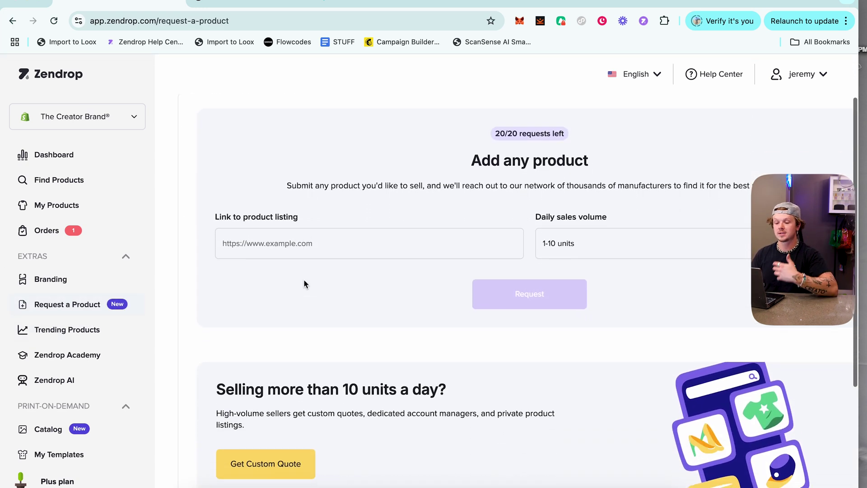
pyautogui.scroll(-1, 304, 283)
pyautogui.scroll(1, 304, 283)
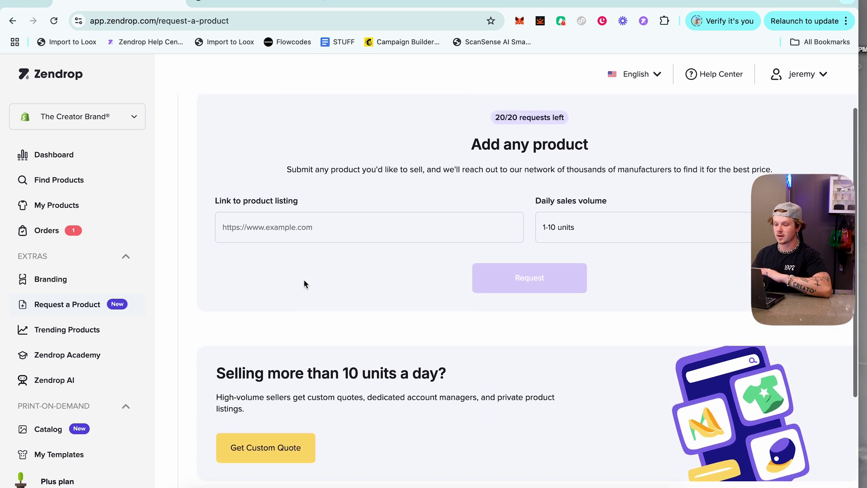
pyautogui.click(330, 232)
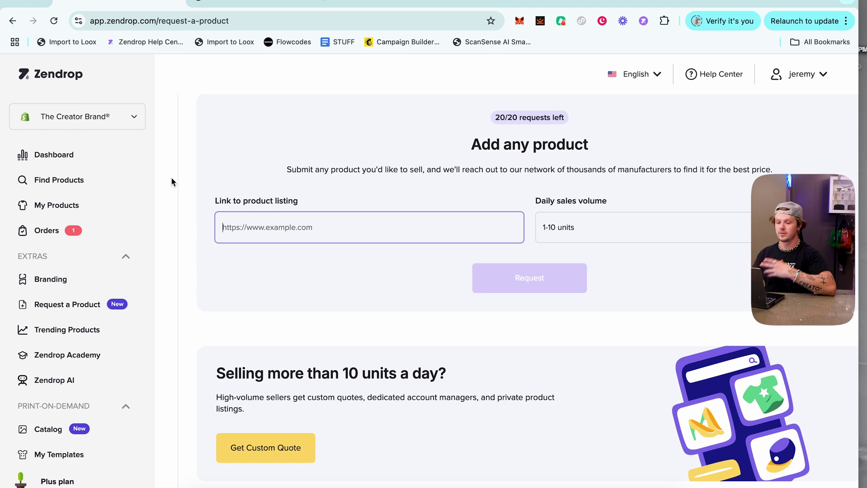
# Browse the Find Products catalog down to its product request option, open the request form from there and review the custom quote offer.
pyautogui.click(64, 186)
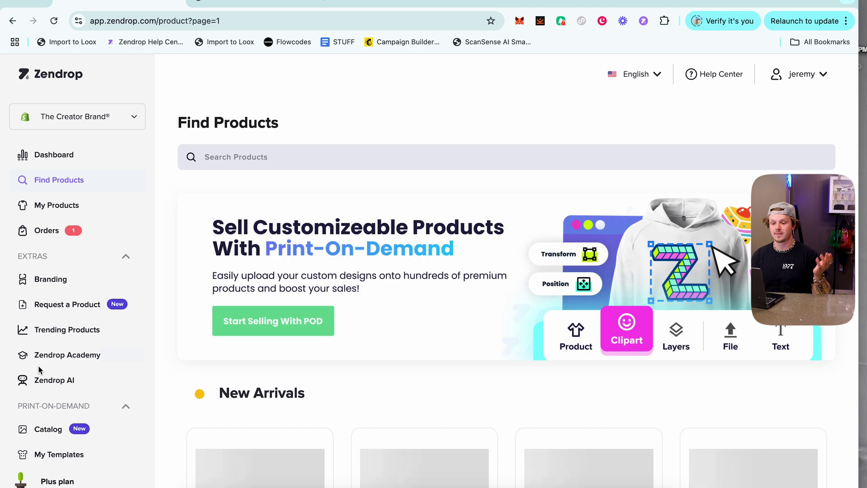
pyautogui.click(68, 304)
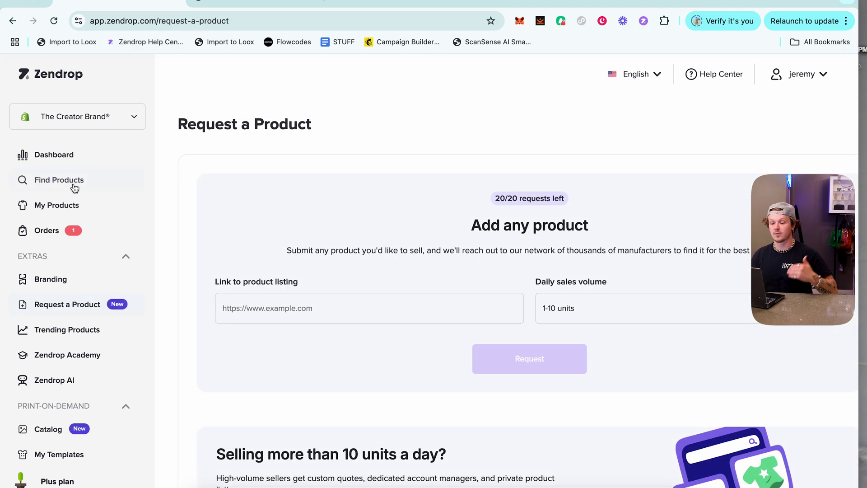
pyautogui.click(77, 181)
pyautogui.scroll(-6, 374, 284)
pyautogui.scroll(-15, 375, 285)
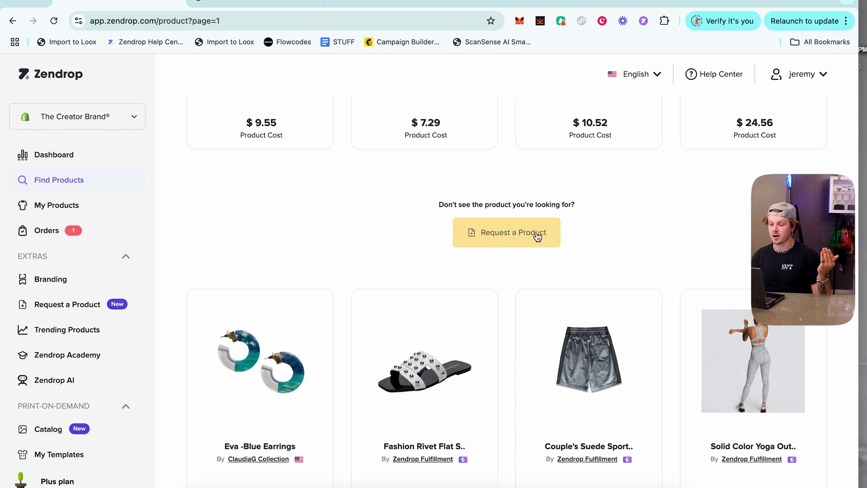
pyautogui.click(508, 238)
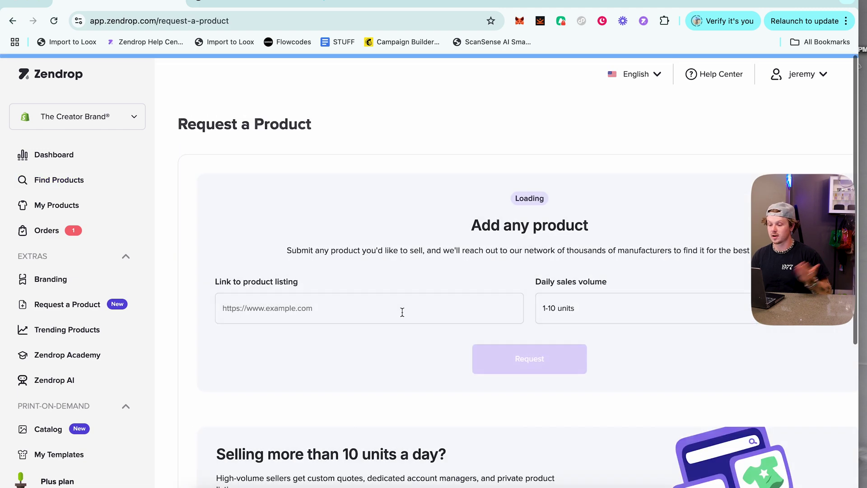
pyautogui.scroll(-1, 462, 299)
pyautogui.scroll(-3, 271, 280)
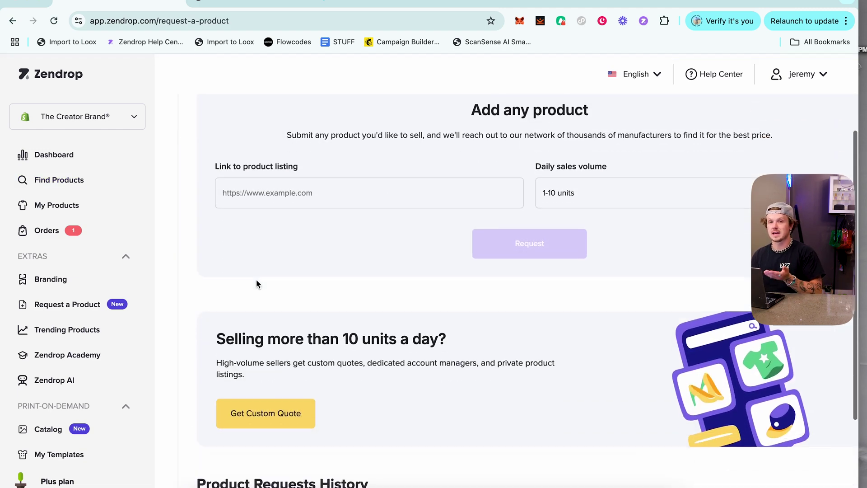
# Open Trending Products and browse the on-trend items with their product costs.
pyautogui.click(93, 334)
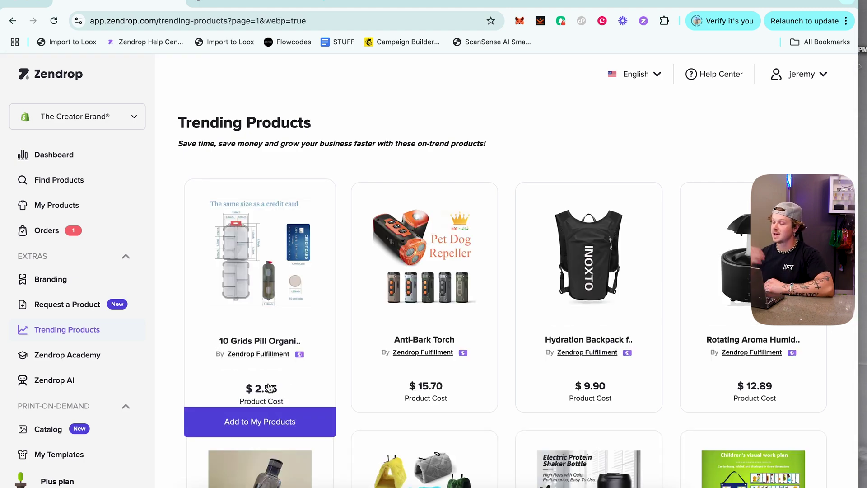
pyautogui.scroll(-10, 269, 387)
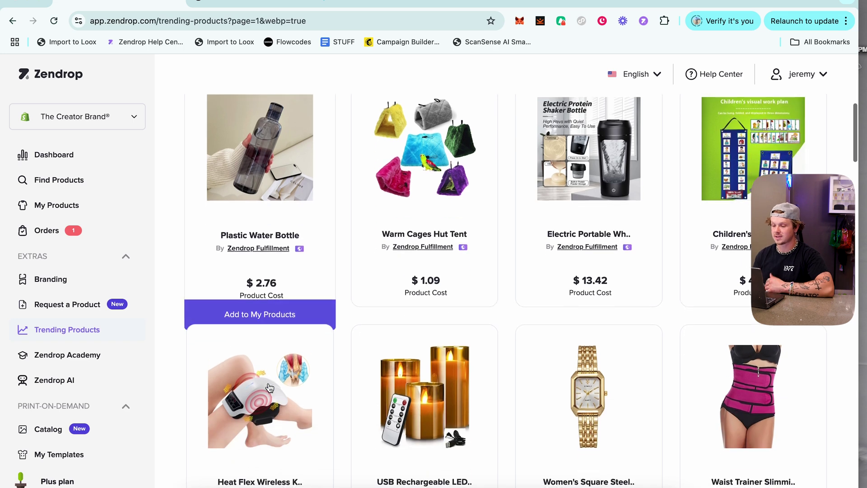
pyautogui.scroll(-2, 269, 388)
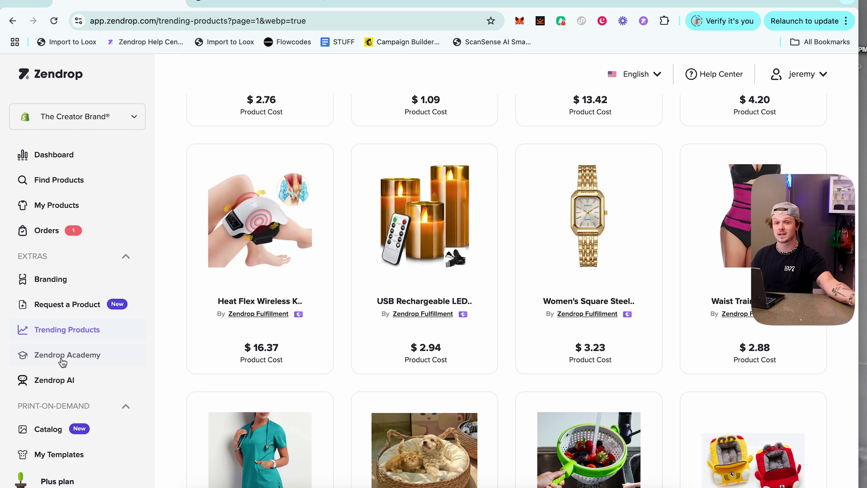
# Open Zendrop AI and generate ad copy for the Korean Style Rubber Faux Leather Slippers.
pyautogui.click(56, 379)
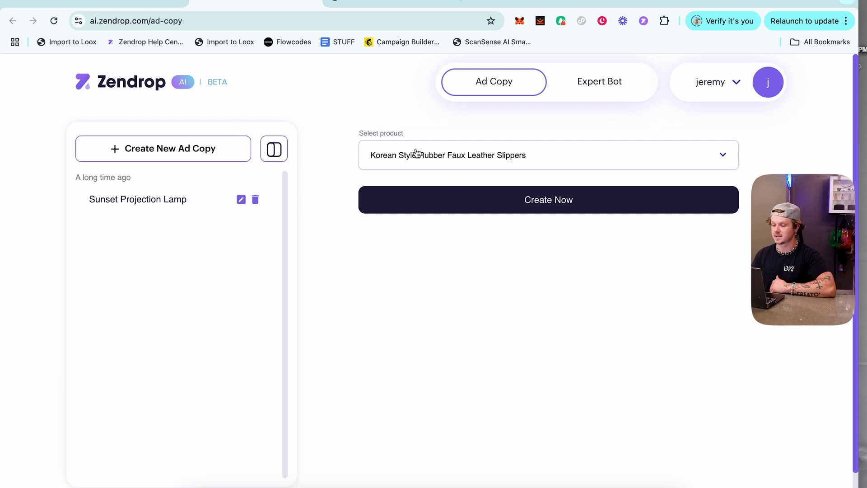
pyautogui.click(465, 155)
pyautogui.click(344, 192)
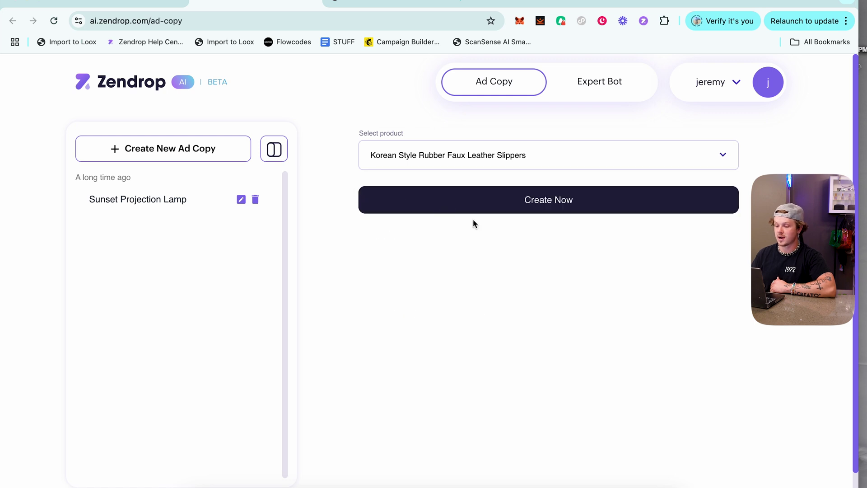
pyautogui.click(453, 199)
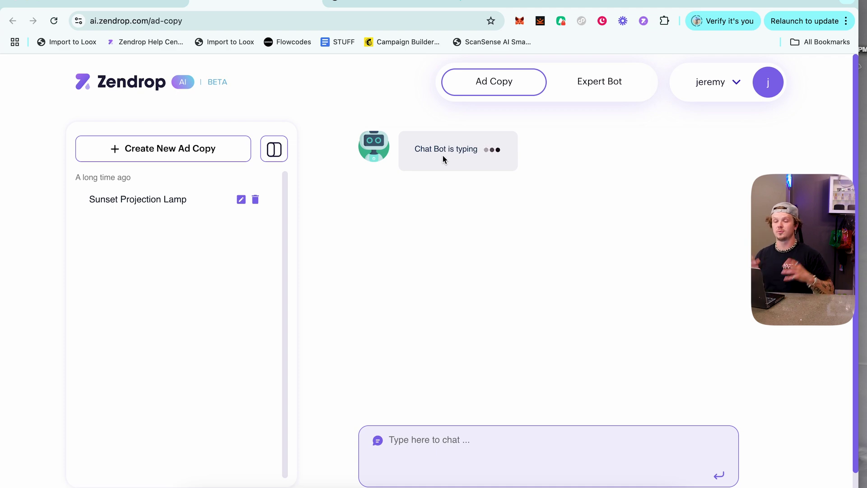
# Open the saved Sunset Projection Lamp ad copy and read through its texts for the different advertising channels.
pyautogui.click(123, 199)
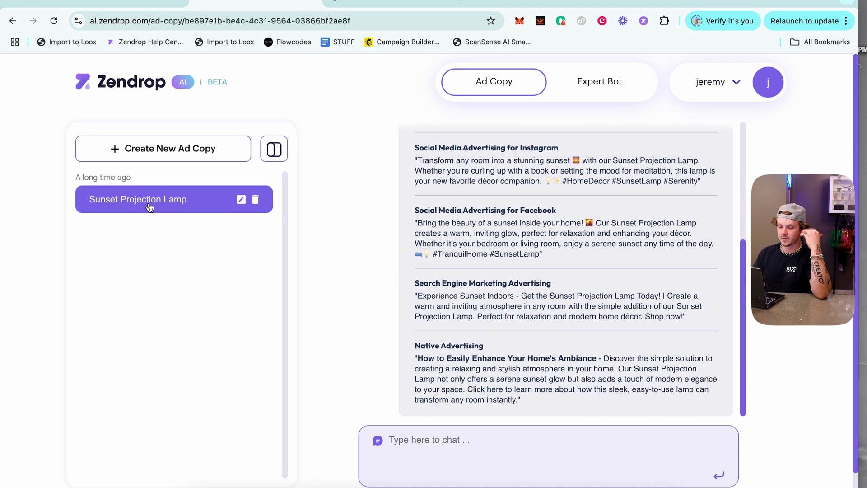
pyautogui.scroll(2, 460, 274)
pyautogui.scroll(3, 461, 275)
pyautogui.moveTo(414, 163); pyautogui.dragTo(517, 209)
pyautogui.scroll(-3, 517, 208)
pyautogui.scroll(4, 419, 190)
# Return to the main Zendrop site, open the print-on-demand catalog and browse its product categories and the Bestsellers and Back to school sections.
pyautogui.click(119, 3)
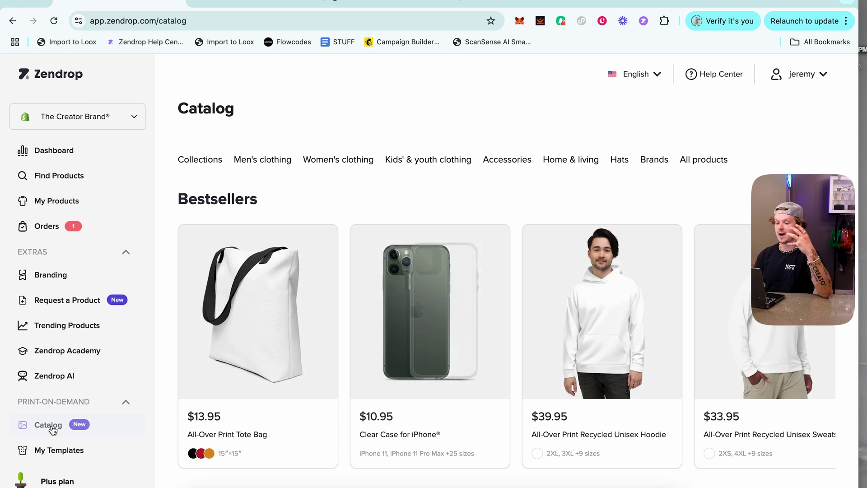
pyautogui.moveTo(268, 169)
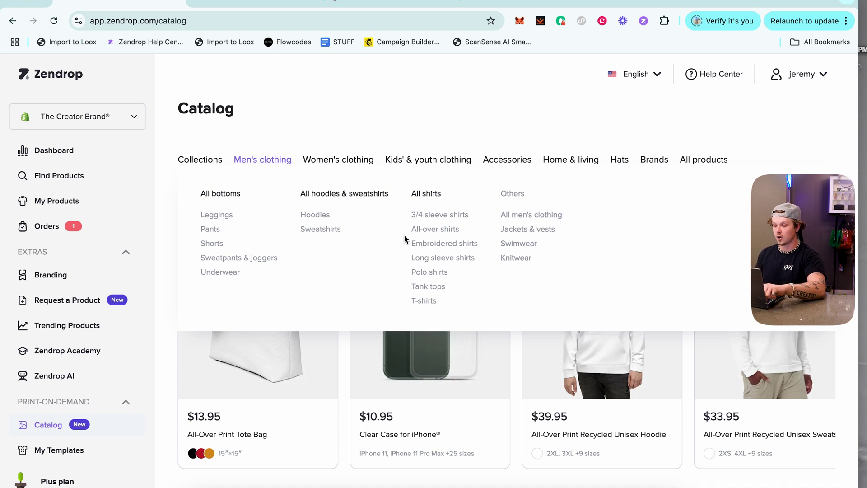
pyautogui.moveTo(328, 160)
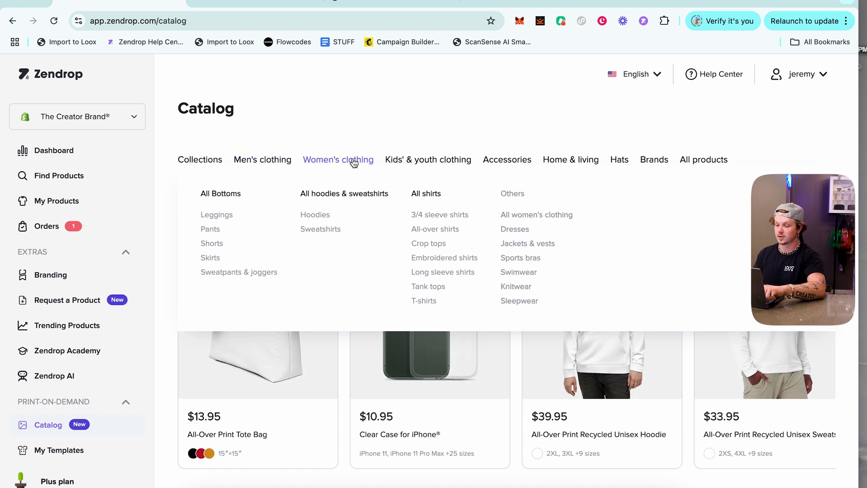
pyautogui.moveTo(507, 167)
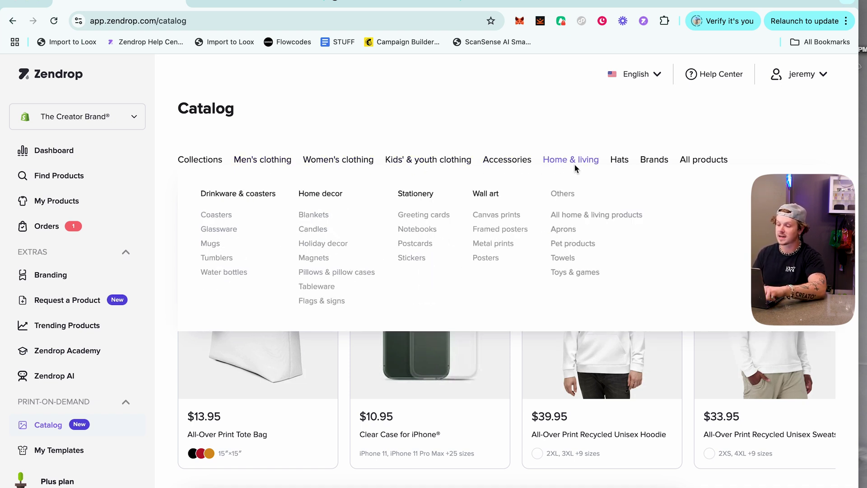
pyautogui.moveTo(625, 168)
pyautogui.moveTo(651, 164)
pyautogui.scroll(-2, 389, 255)
pyautogui.scroll(-3, 409, 379)
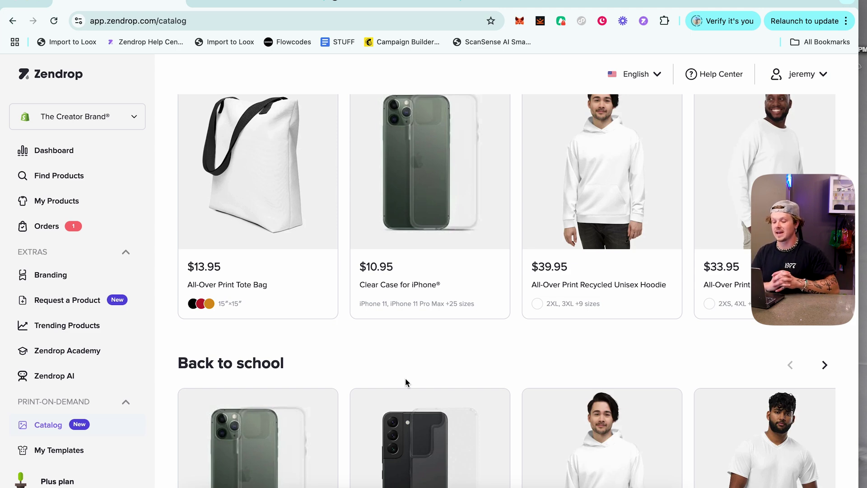
# Open the Men's clothing category of the catalog and start a design on the Men's Long Sleeve Shirt | Gildan 2400.
pyautogui.scroll(5, 406, 379)
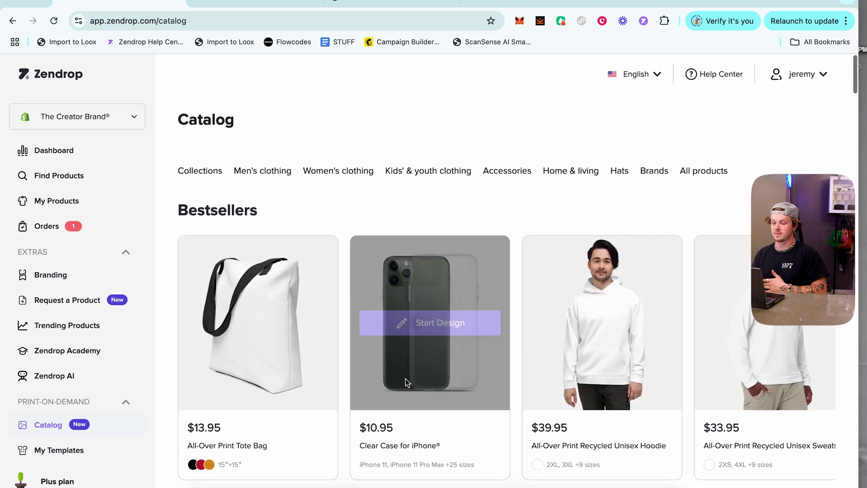
pyautogui.click(271, 166)
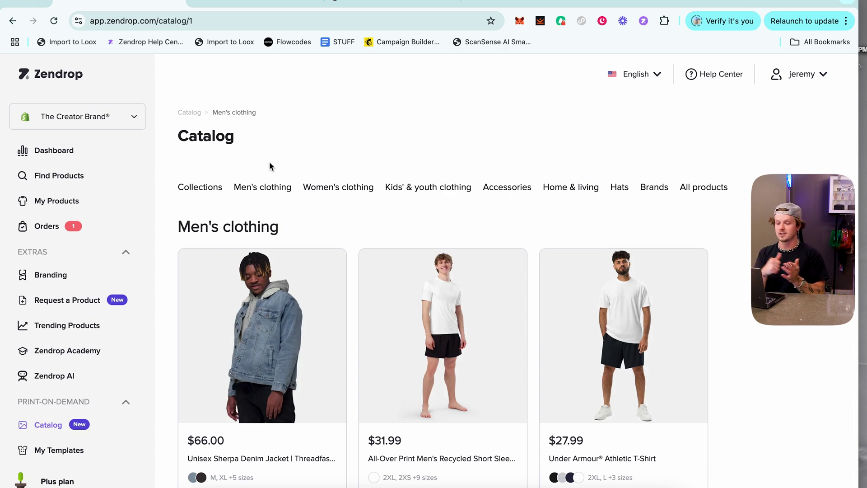
pyautogui.scroll(-2, 270, 165)
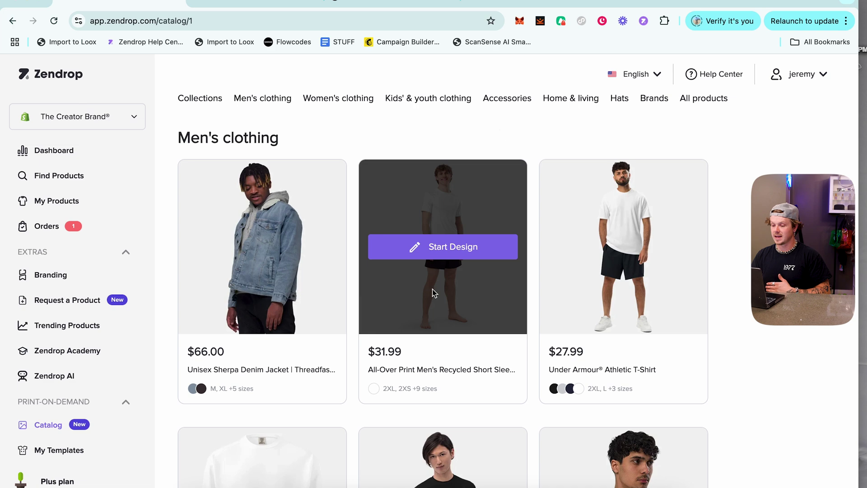
pyautogui.scroll(-5, 322, 391)
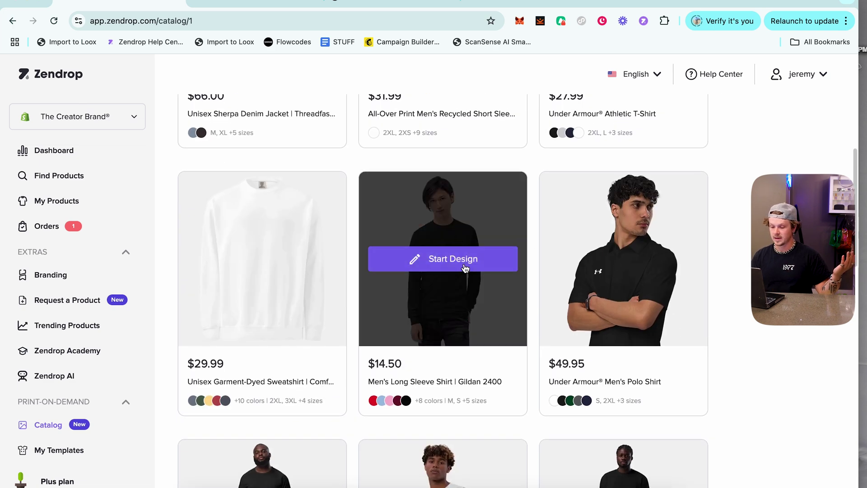
pyautogui.click(465, 267)
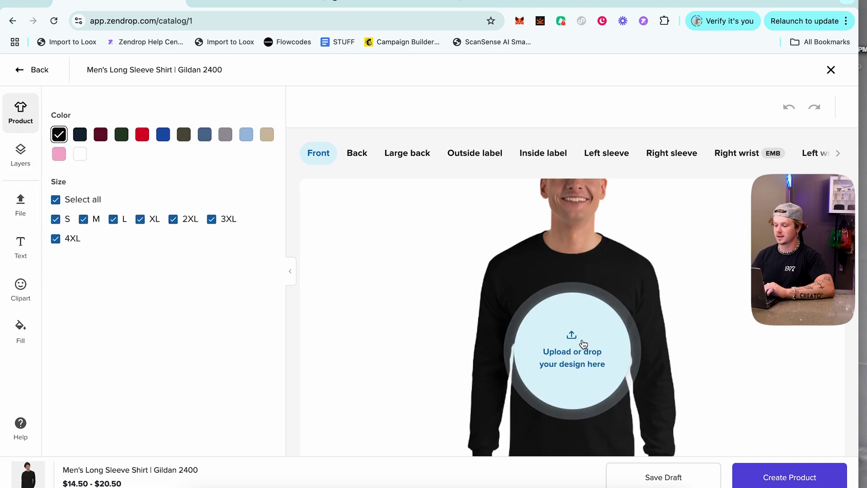
# Check the design's image and text options, and place the recently used Melting Basketball clipart on the chest of the shirt's front.
pyautogui.click(556, 341)
pyautogui.click(581, 353)
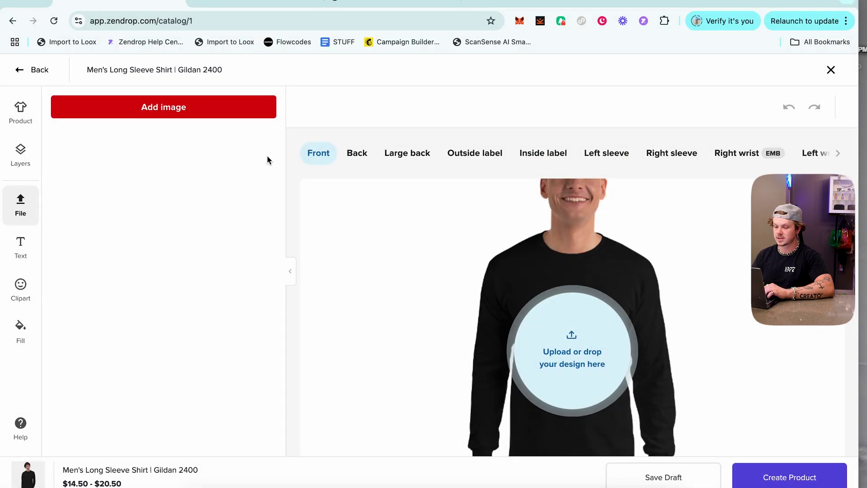
pyautogui.click(19, 250)
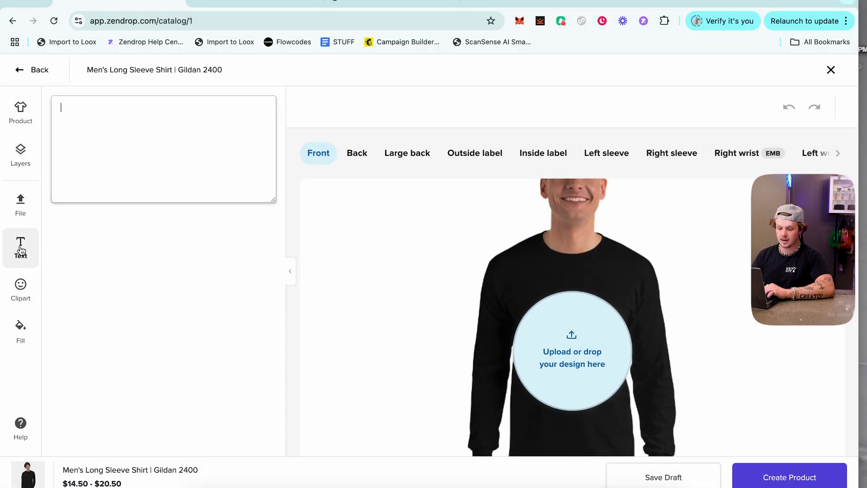
pyautogui.click(25, 295)
pyautogui.click(77, 289)
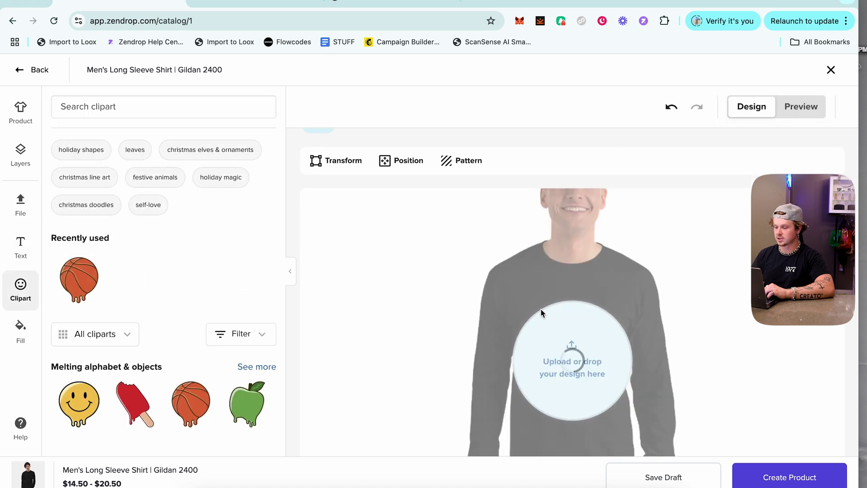
pyautogui.click(587, 320)
pyautogui.click(585, 318)
pyautogui.moveTo(583, 314); pyautogui.dragTo(604, 337)
pyautogui.click(695, 294)
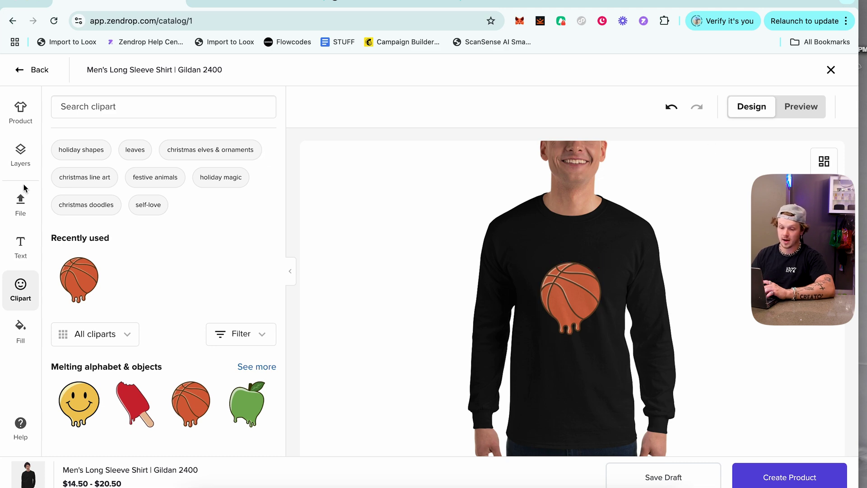
# Try the "Your text here" quick design over the basketball and delete it from the shirt.
pyautogui.click(19, 246)
pyautogui.click(89, 273)
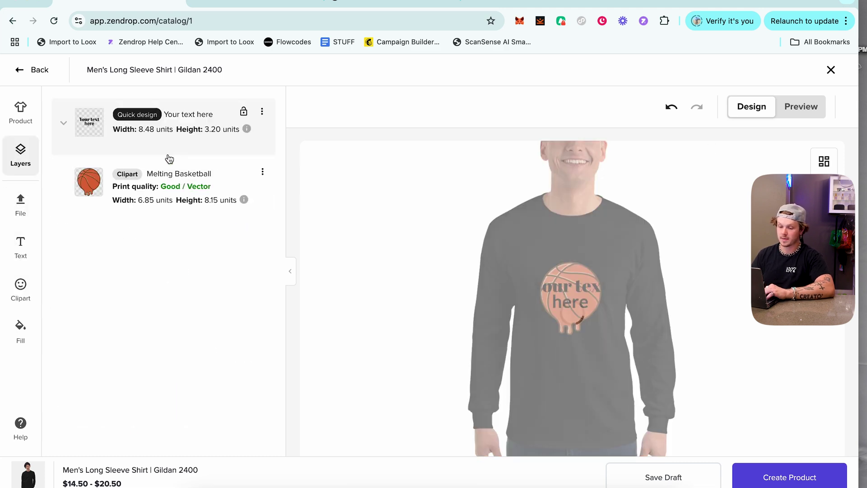
pyautogui.click(173, 123)
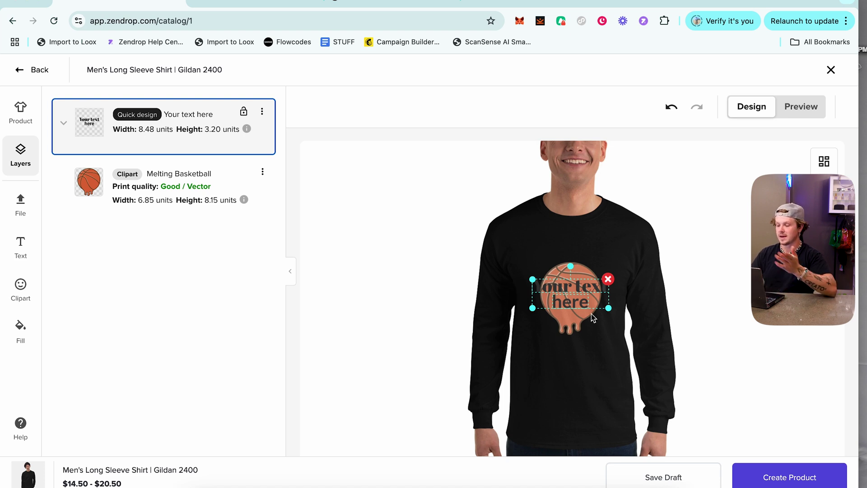
pyautogui.click(608, 279)
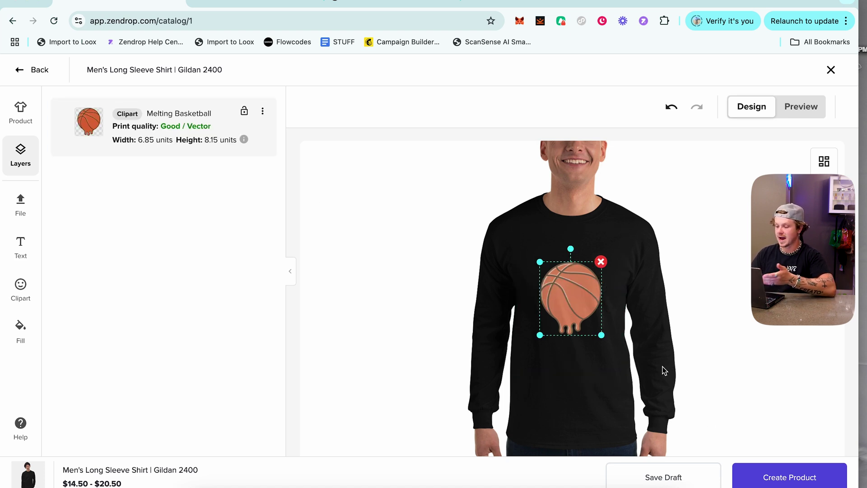
# Create the product from the finished long sleeve shirt design.
pyautogui.click(766, 477)
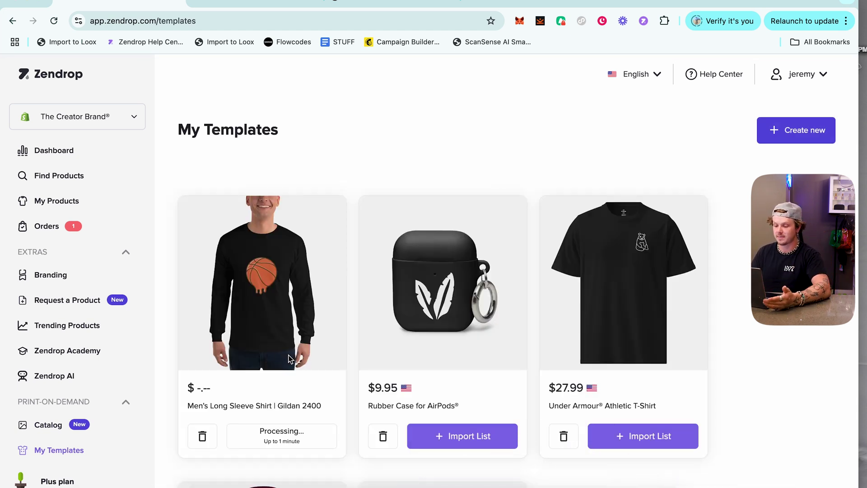
pyautogui.scroll(-1, 288, 354)
pyautogui.scroll(1, 288, 355)
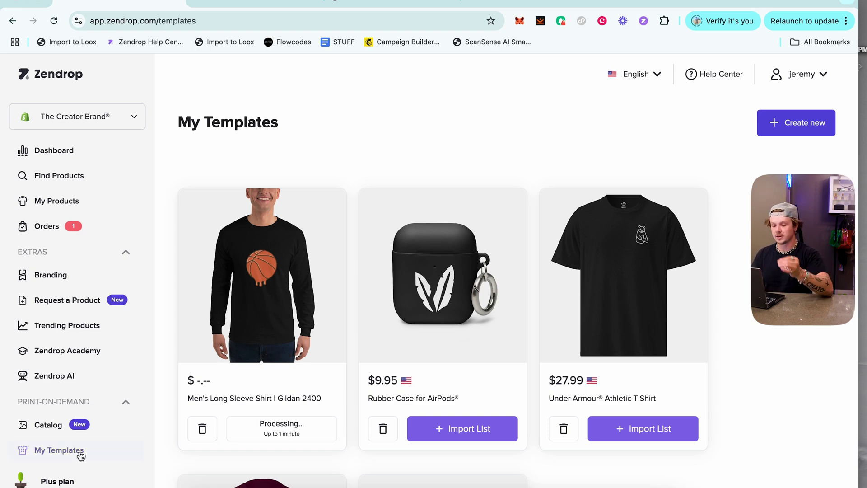
# Look through the saved product templates and add the Men's Long Sleeve Shirt | Gildan 2400 to the import list.
pyautogui.scroll(-2, 151, 407)
pyautogui.scroll(-3, 310, 367)
pyautogui.scroll(3, 310, 368)
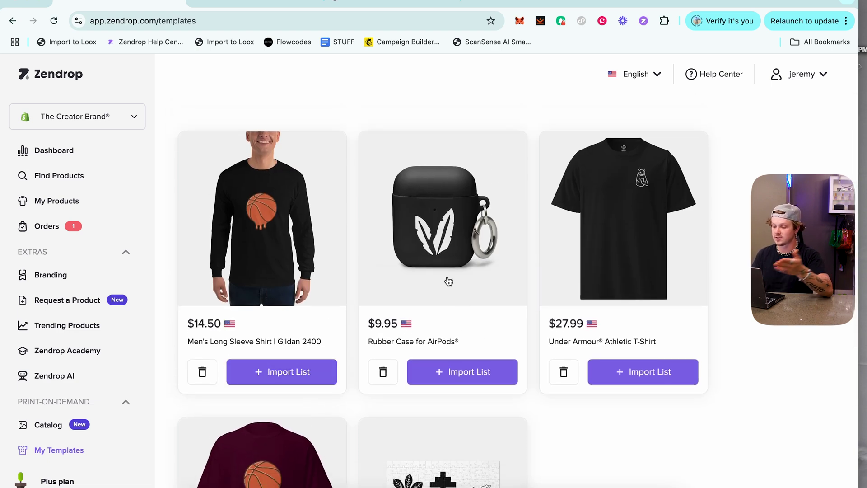
pyautogui.scroll(-2, 449, 281)
pyautogui.scroll(2, 449, 281)
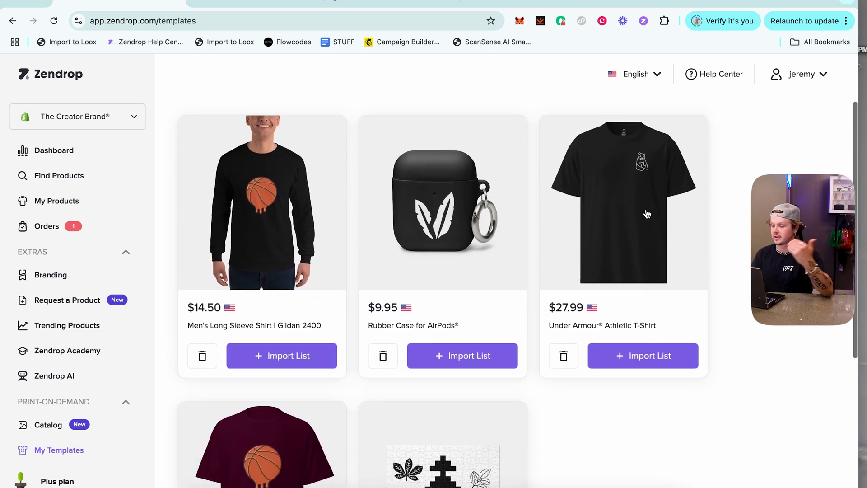
pyautogui.scroll(-5, 652, 199)
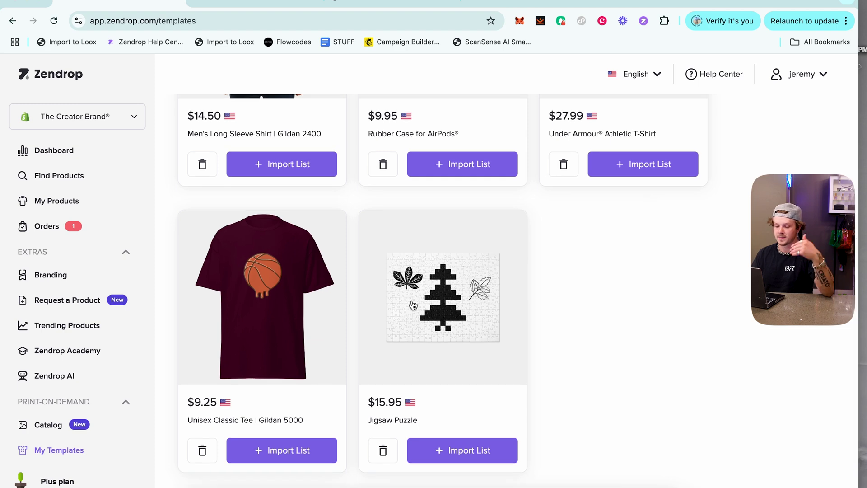
pyautogui.scroll(2, 398, 289)
pyautogui.click(286, 232)
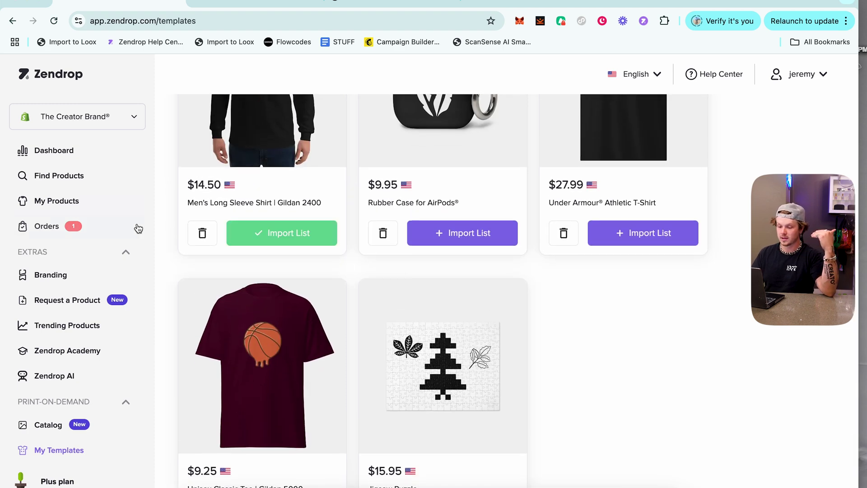
# Open the long sleeve shirt's Review & Publish form from My Products, check its images, and leave it without publishing.
pyautogui.click(68, 199)
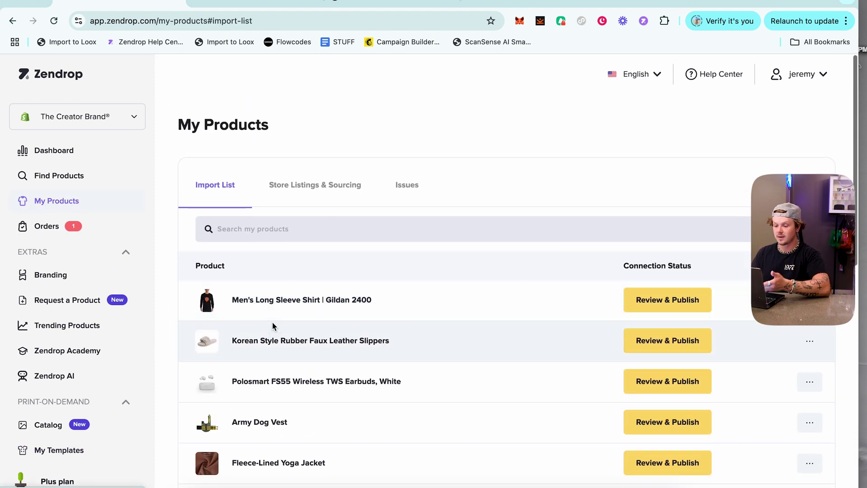
pyautogui.click(661, 298)
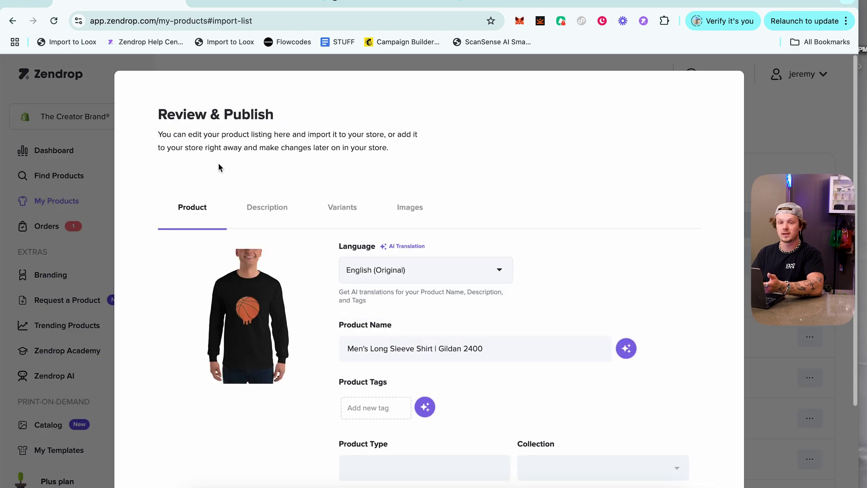
pyautogui.click(395, 220)
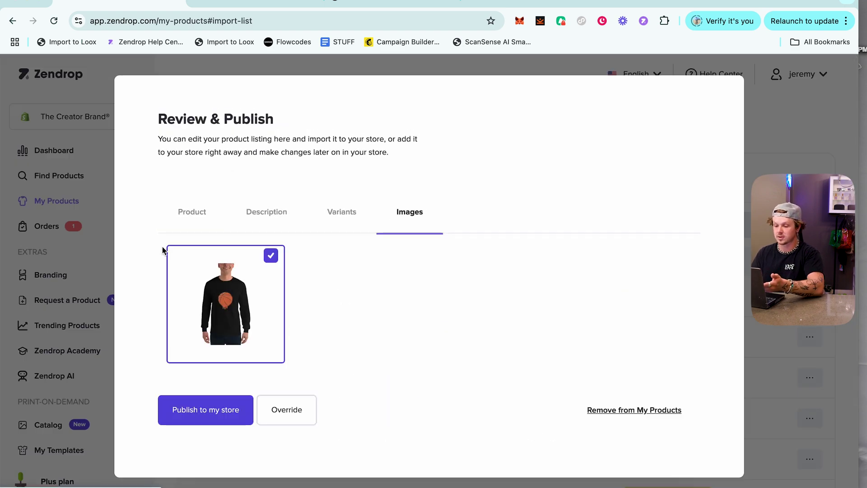
pyautogui.click(190, 222)
pyautogui.click(73, 202)
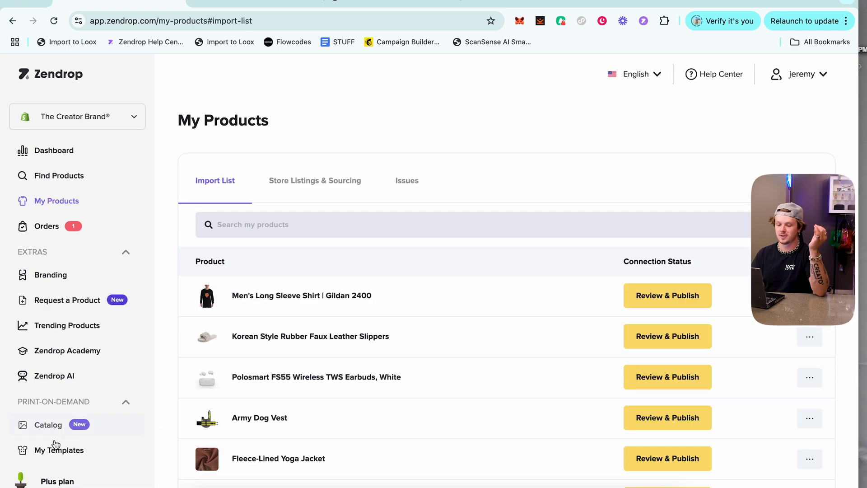
# Reopen the print-on-demand catalog and browse its sections, including Eco-friendly, Gifts and Grow a fashion brand.
pyautogui.scroll(-10, 51, 440)
pyautogui.click(44, 427)
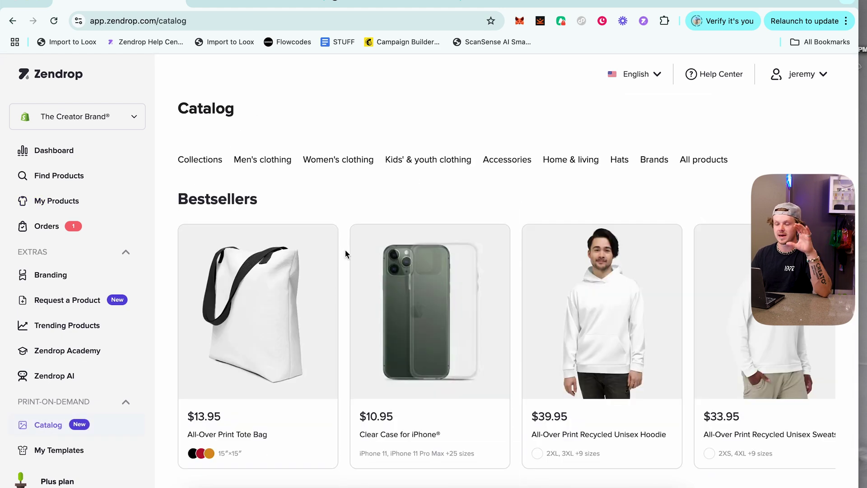
pyautogui.scroll(-8, 345, 253)
pyautogui.scroll(-8, 346, 254)
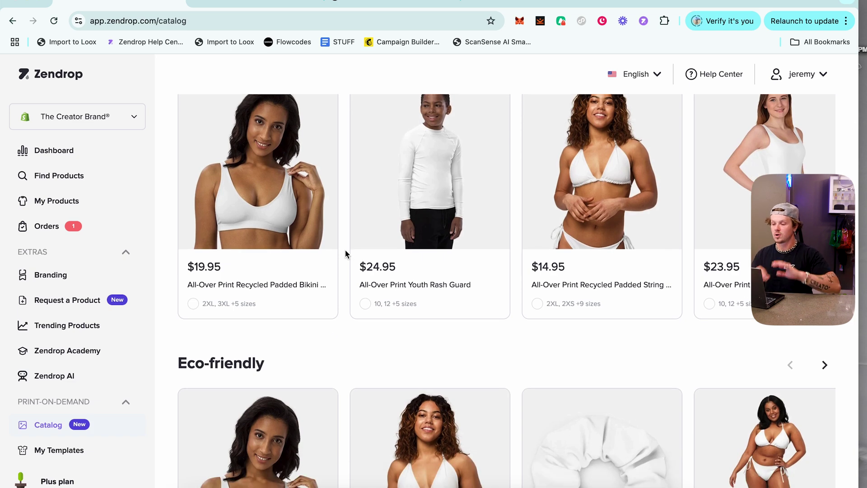
pyautogui.scroll(-5, 346, 254)
pyautogui.scroll(-8, 346, 253)
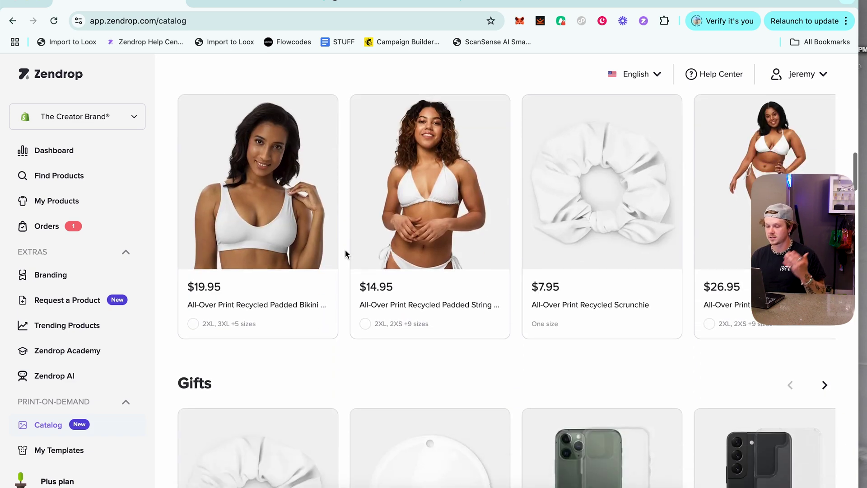
pyautogui.scroll(-10, 346, 254)
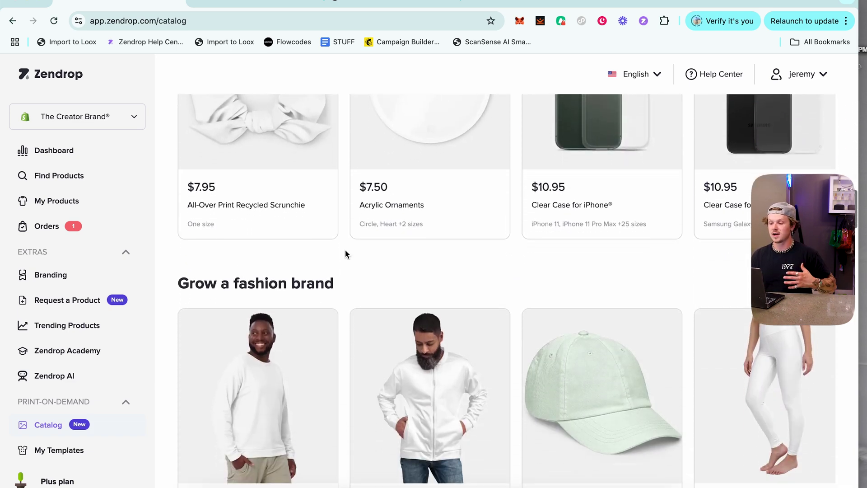
pyautogui.scroll(-5, 345, 254)
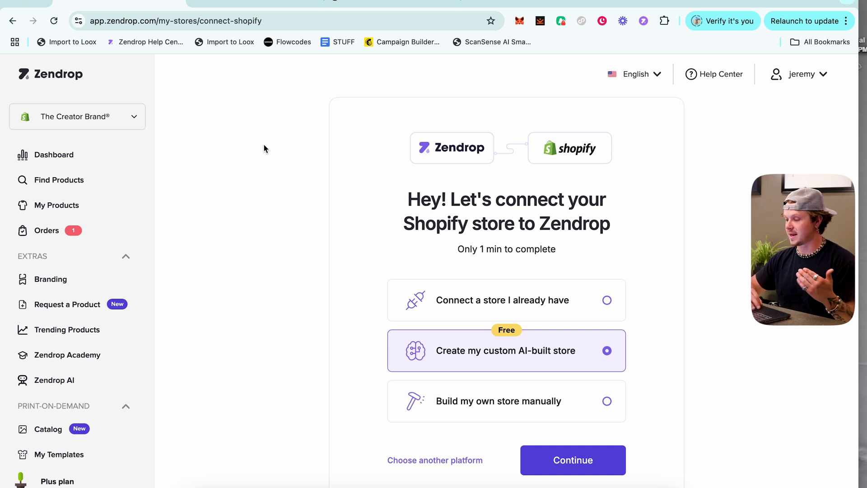
# Compare the Shopify store connection options, choose "Connect a store I already have" and continue.
pyautogui.scroll(-1, 347, 182)
pyautogui.scroll(1, 524, 213)
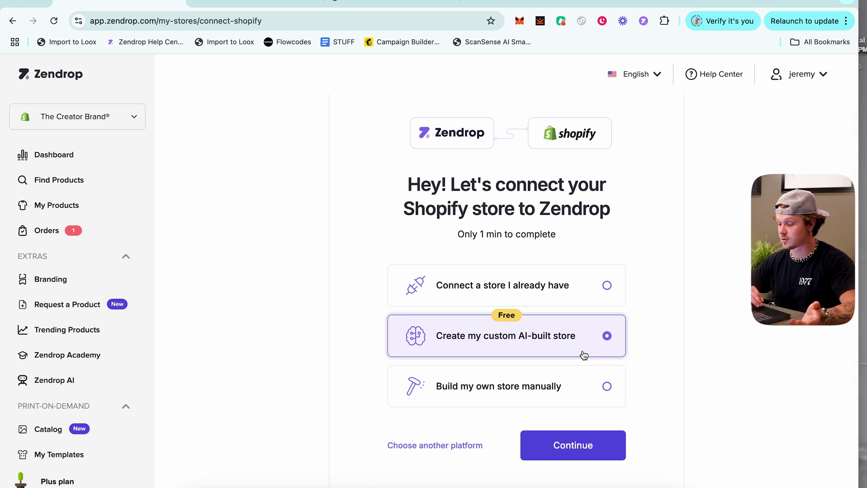
pyautogui.click(513, 397)
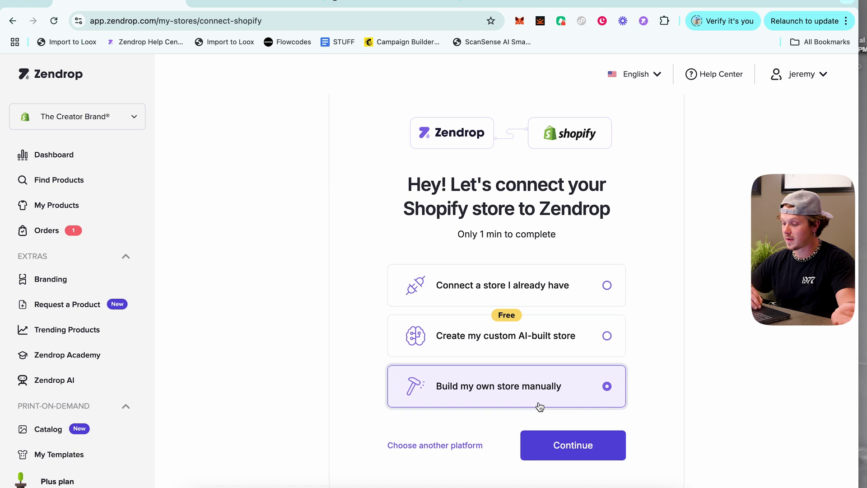
pyautogui.click(518, 297)
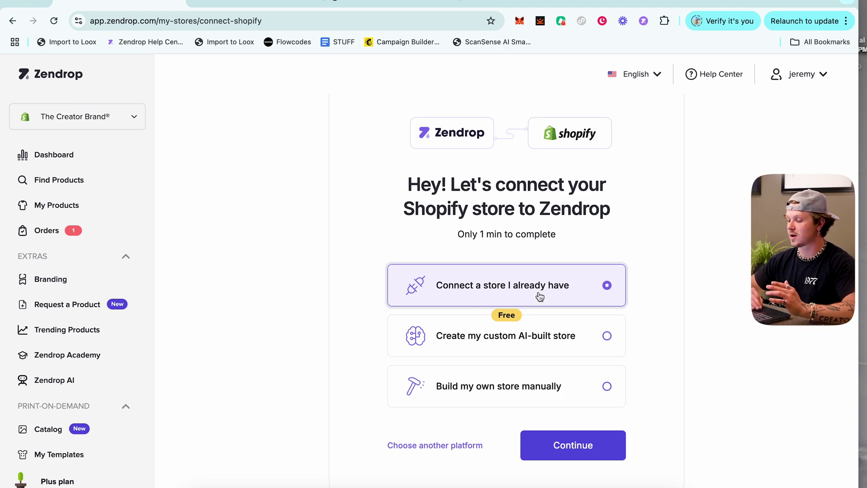
pyautogui.click(567, 442)
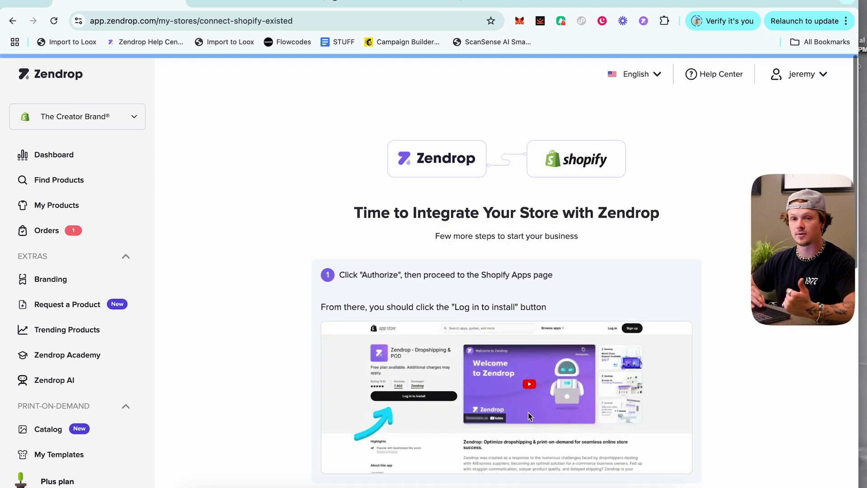
# Read through the instructions for authorizing and installing Zendrop on an existing Shopify store.
pyautogui.scroll(-5, 491, 354)
pyautogui.scroll(2, 491, 354)
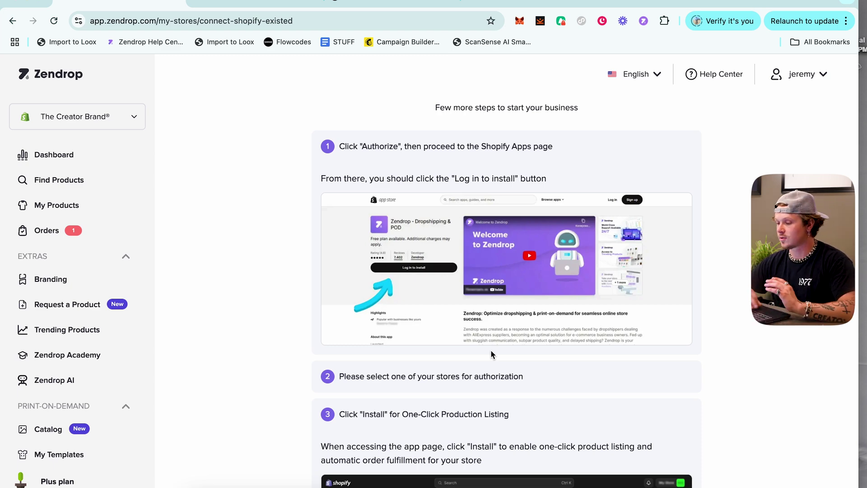
pyautogui.scroll(-1, 490, 354)
pyautogui.scroll(-6, 328, 129)
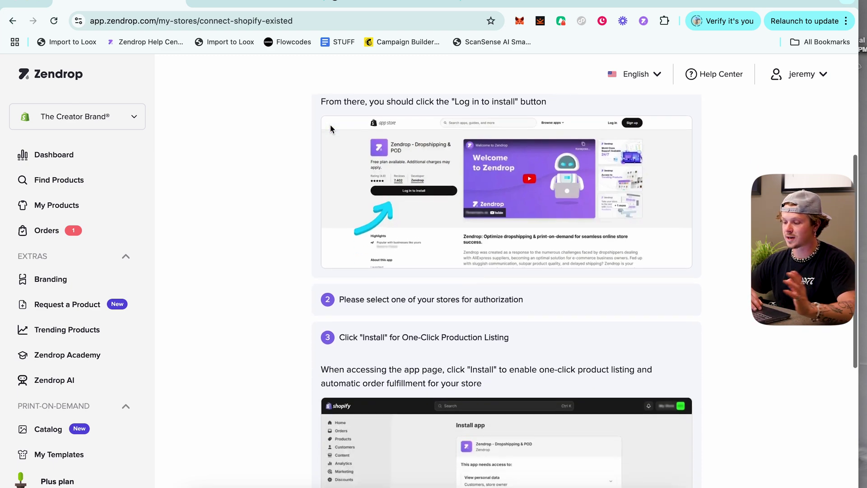
pyautogui.scroll(2, 330, 125)
pyautogui.scroll(-3, 361, 140)
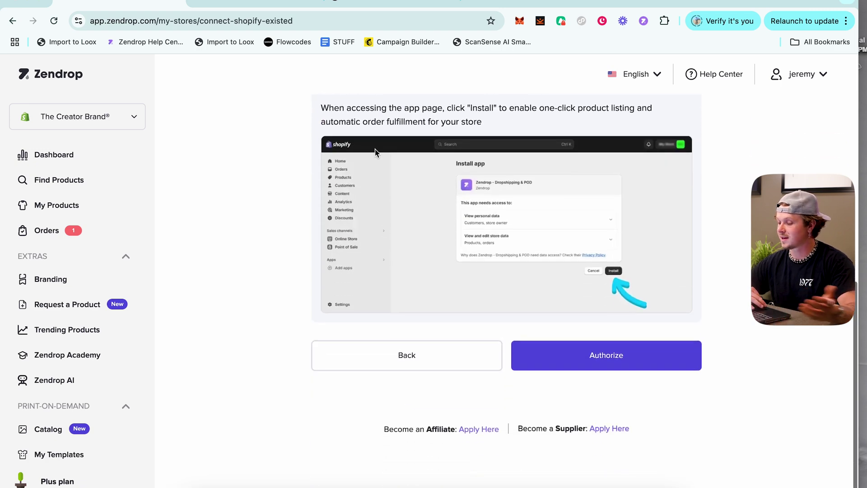
# Authorize the Shopify connection, start installing the Zendrop app as far as the Shopify login, and return to the Zendrop integration page.
pyautogui.click(583, 362)
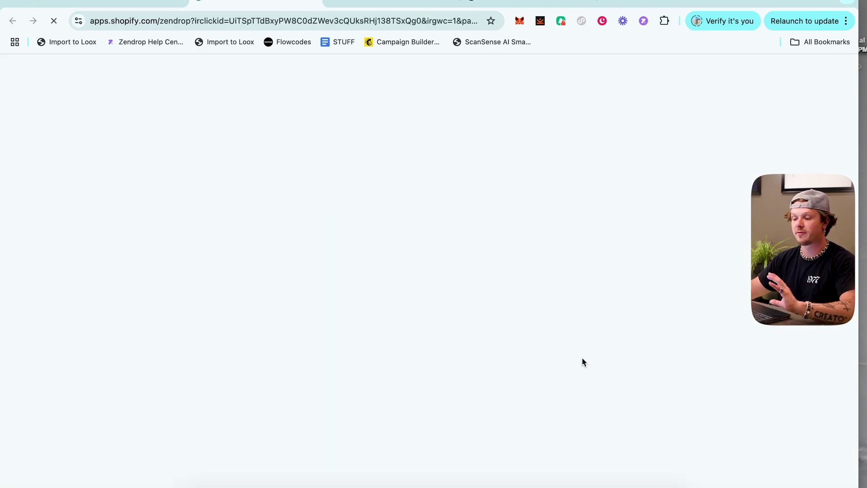
pyautogui.click(126, 344)
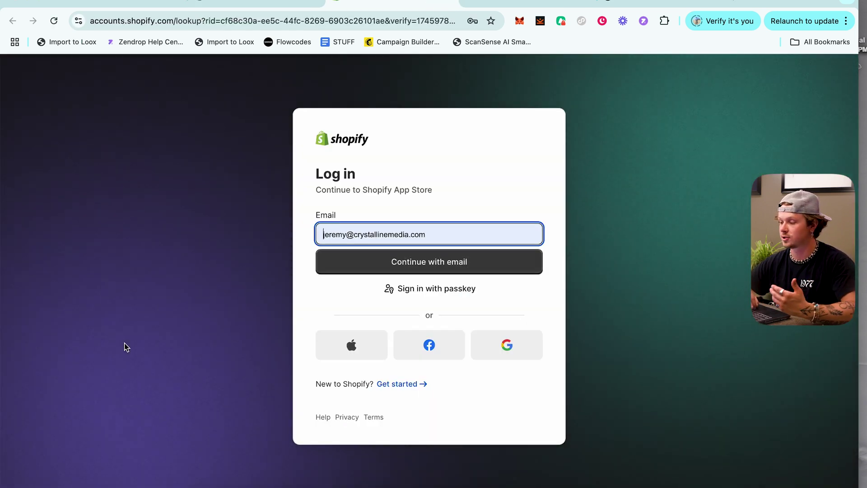
pyautogui.click(438, 3)
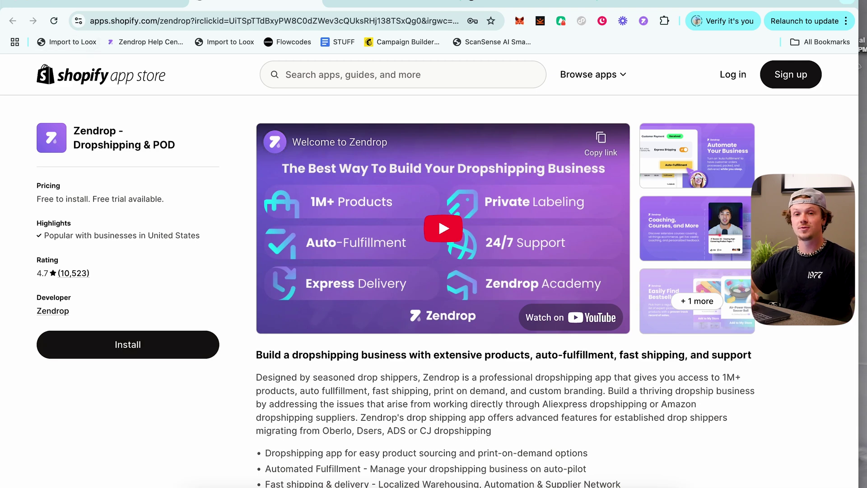
pyautogui.click(121, 3)
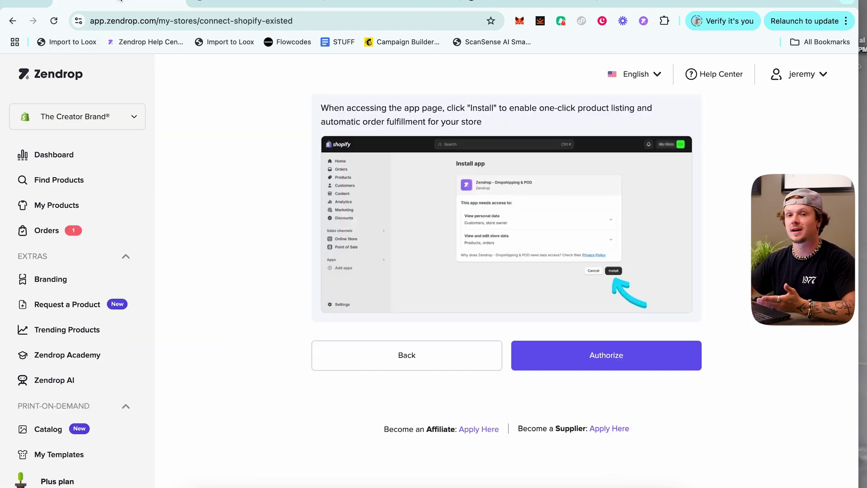